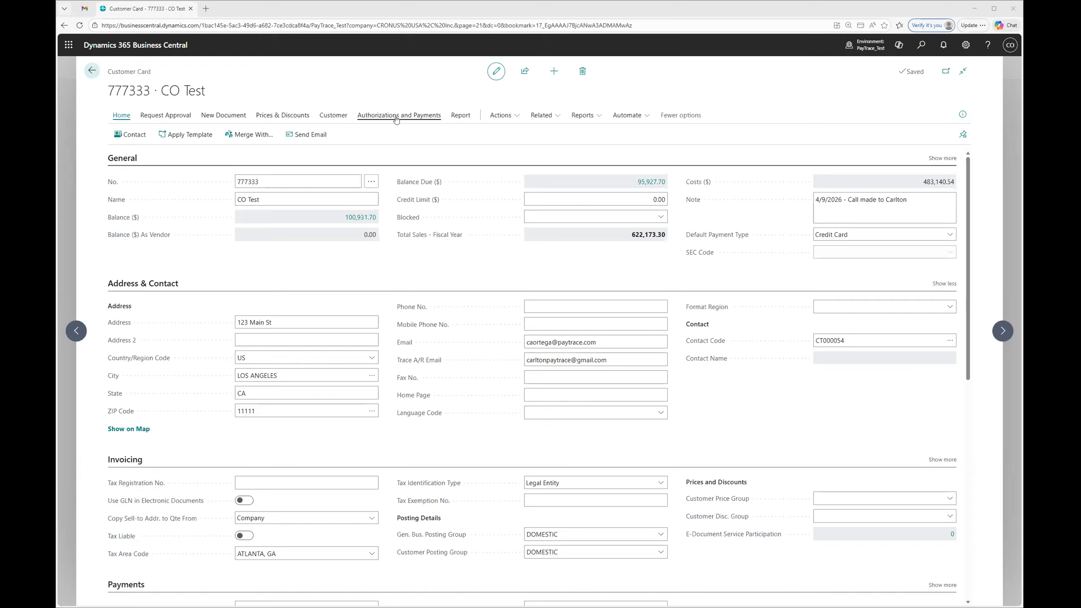
Step: Review the credit cards and ACH accounts stored in the customer's payment methods, and return to the customer card
{"action": "left_click", "coordinate": [396, 119]}
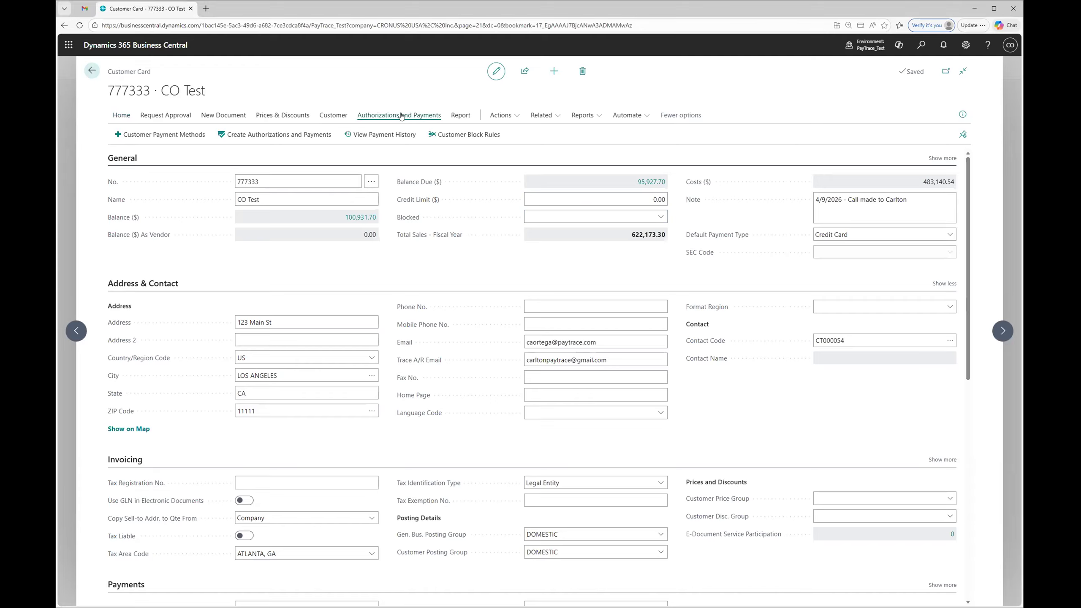
{"action": "left_click", "coordinate": [157, 135]}
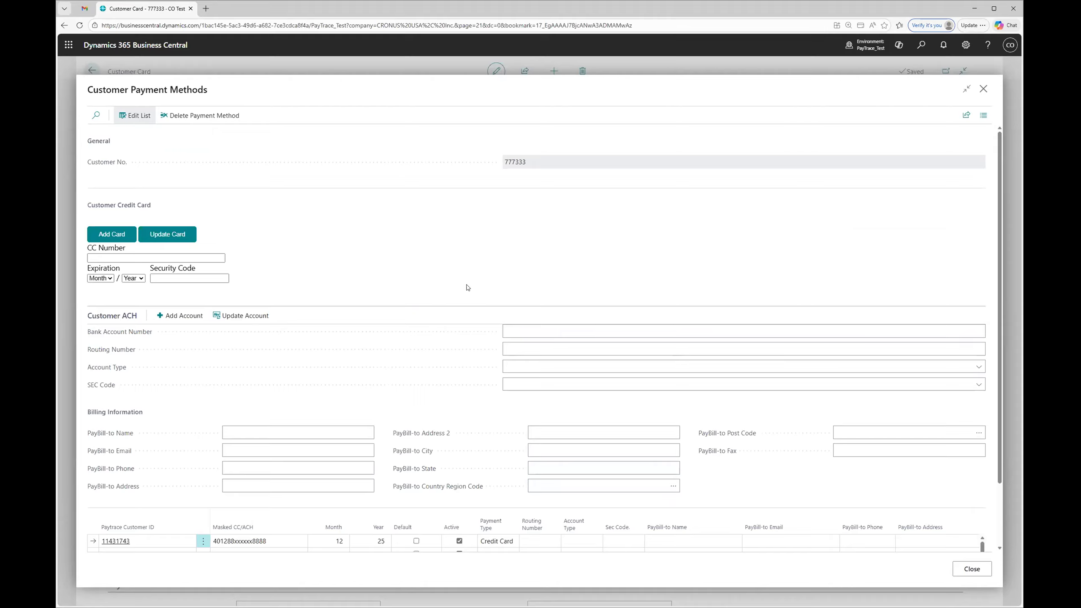
{"action": "scroll", "coordinate": [483, 284], "scroll_direction": "down", "scroll_amount": 2}
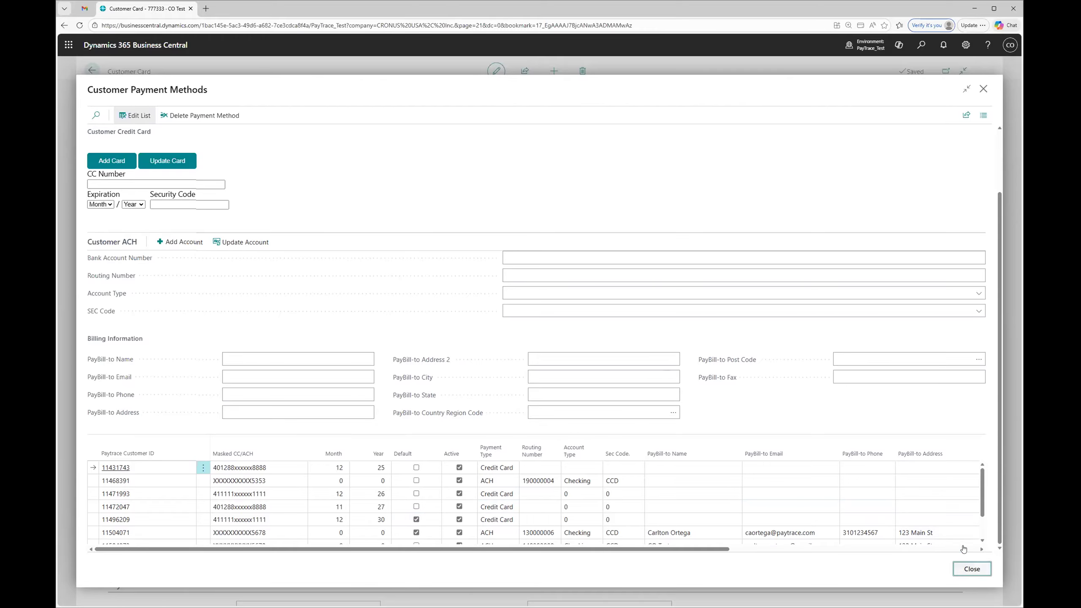
{"action": "left_click", "coordinate": [972, 568]}
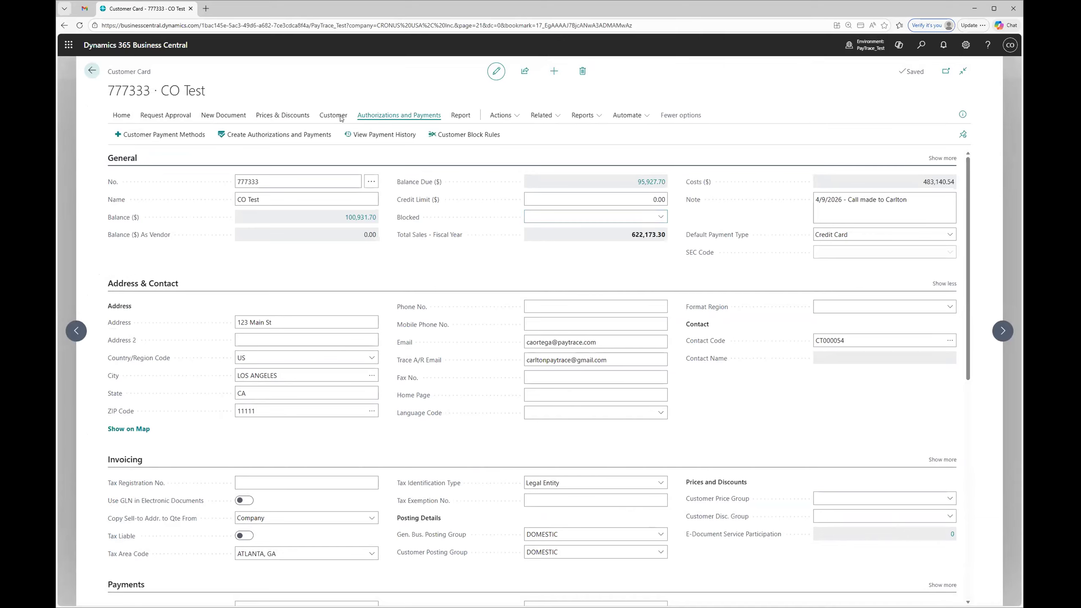
Step: Create a sales order from the customer card with one item line for the ATHENS Desk, quantity 1
{"action": "left_click", "coordinate": [224, 116]}
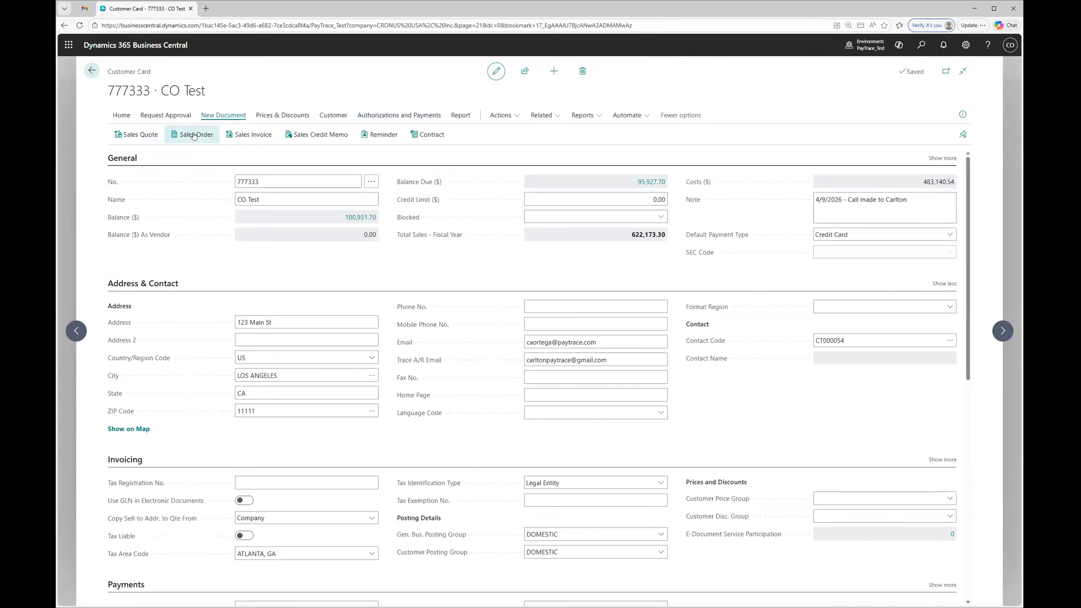
{"action": "left_click", "coordinate": [194, 135]}
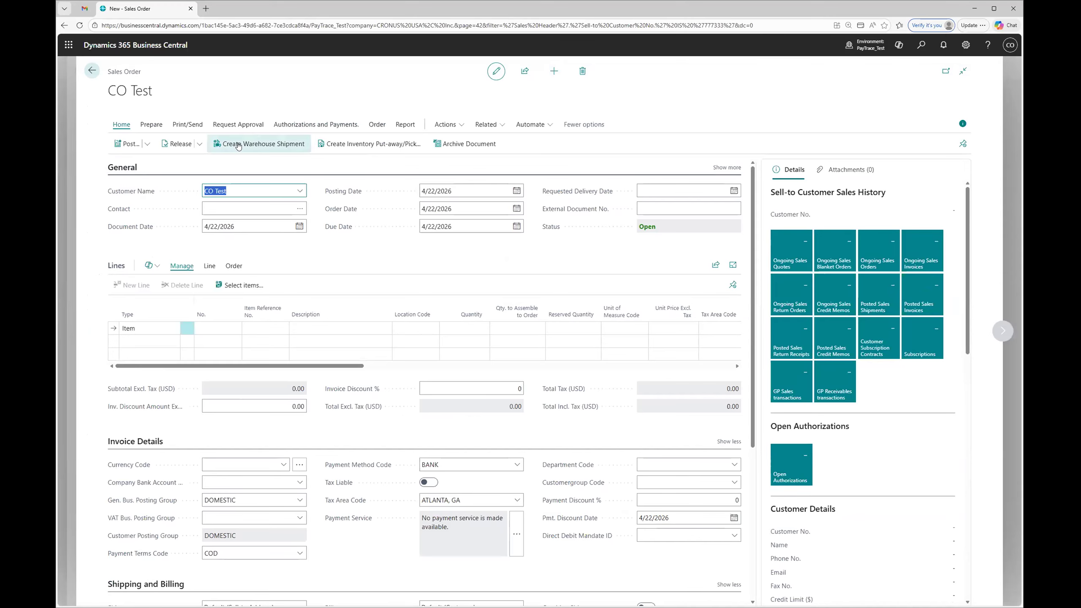
{"action": "left_click", "coordinate": [385, 342]}
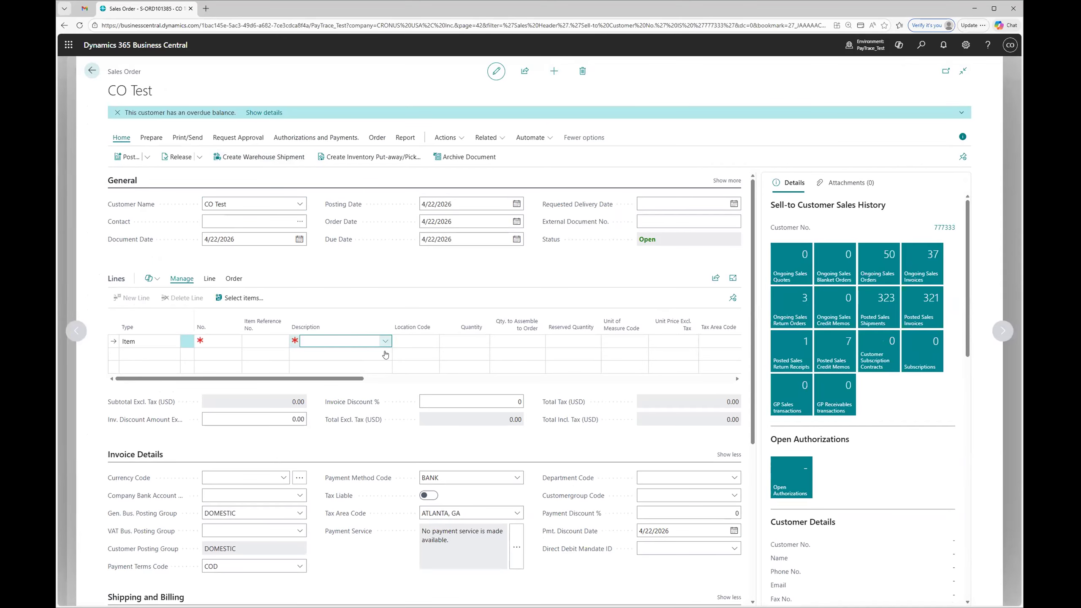
{"action": "left_click", "coordinate": [386, 343]}
{"action": "scroll", "coordinate": [394, 435], "scroll_direction": "down", "scroll_amount": 1}
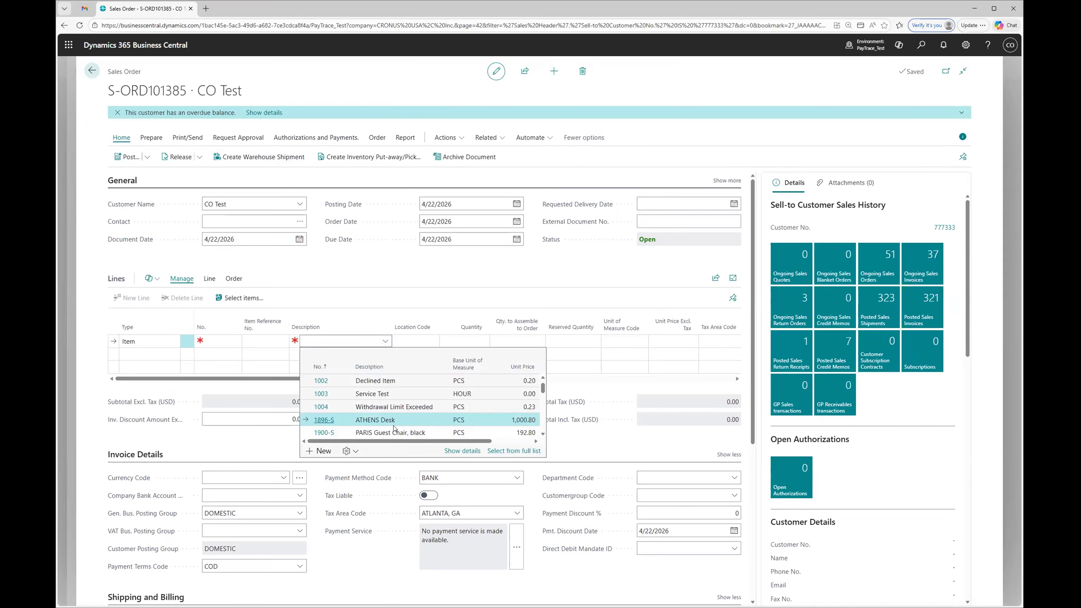
{"action": "left_click", "coordinate": [395, 420]}
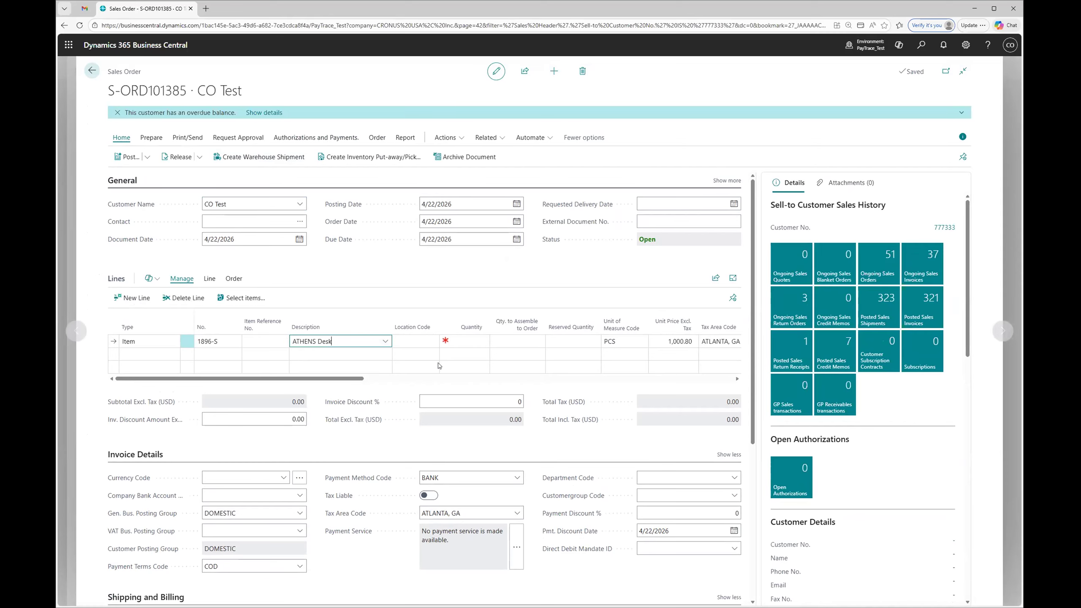
{"action": "left_click", "coordinate": [467, 339]}
{"action": "type", "text": "1"}
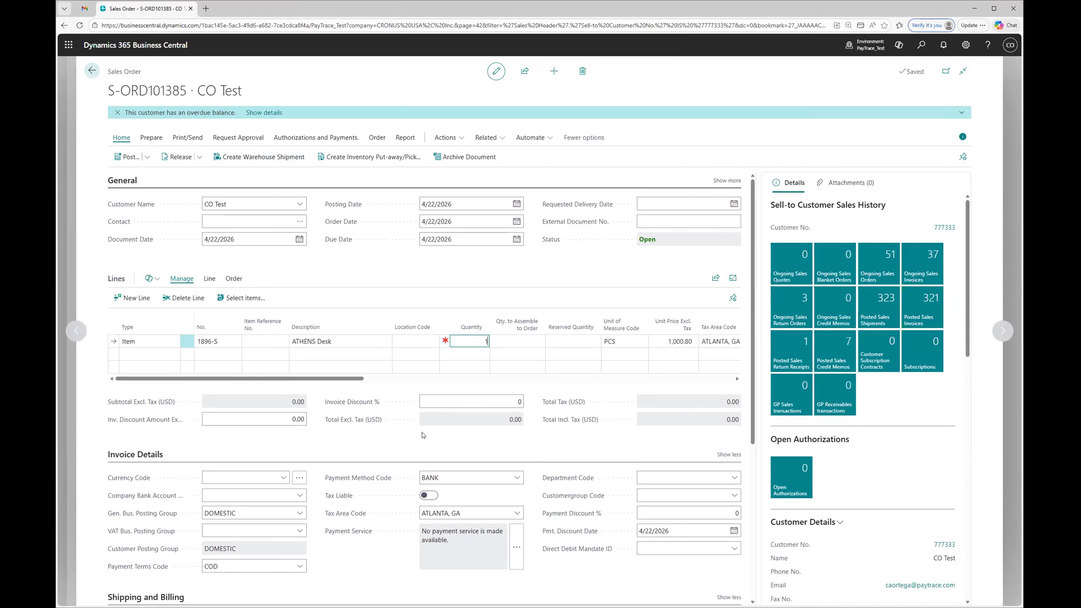
{"action": "left_click", "coordinate": [412, 441]}
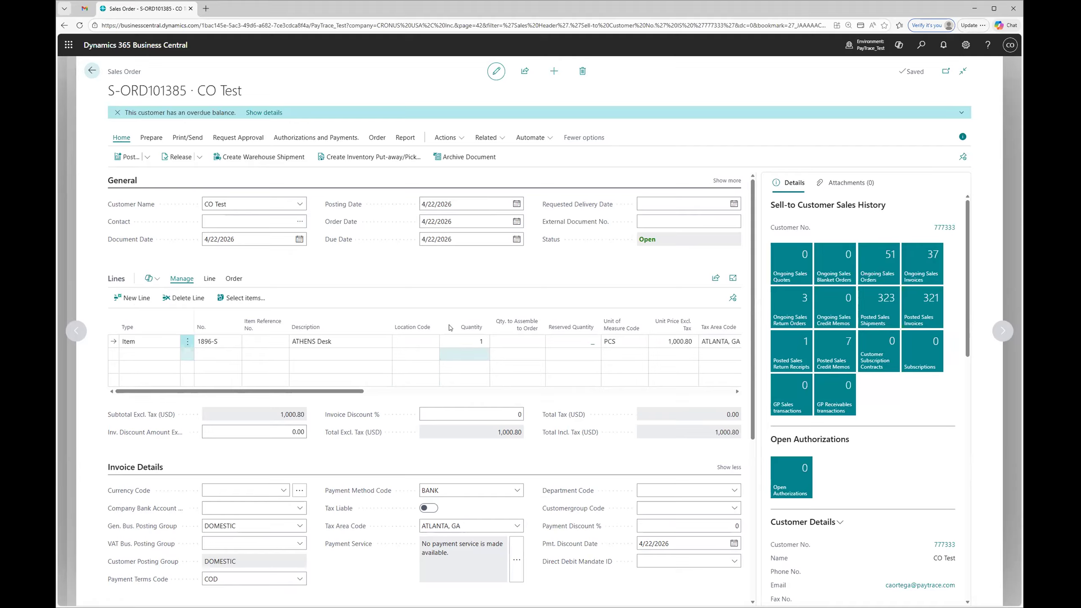
Step: Look at the order's authorization and payment options and the customer's stored cards without creating an authorization
{"action": "left_click", "coordinate": [316, 138]}
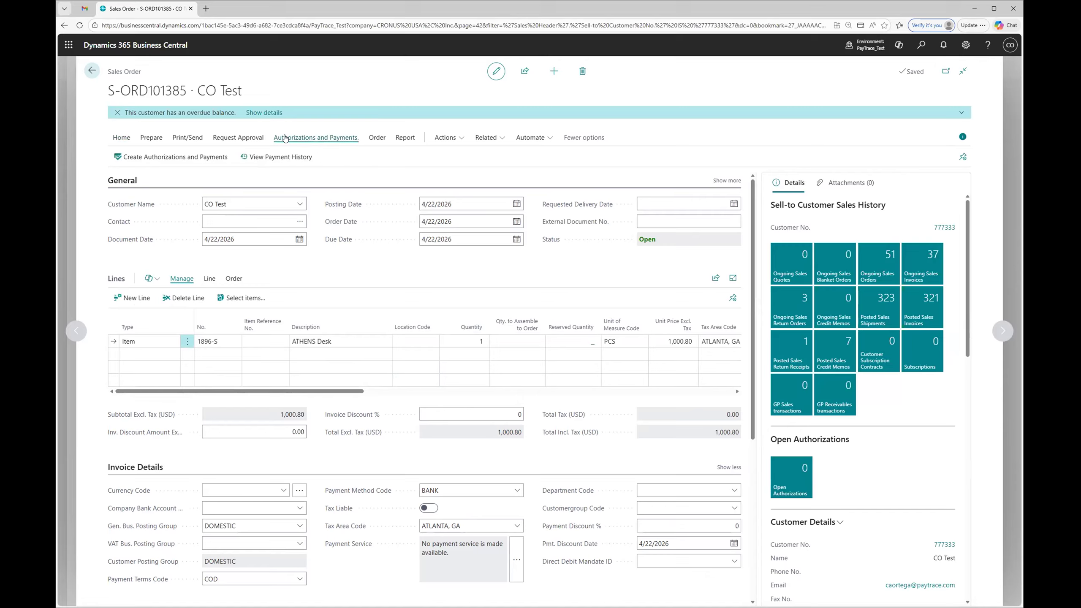
{"action": "left_click", "coordinate": [172, 158]}
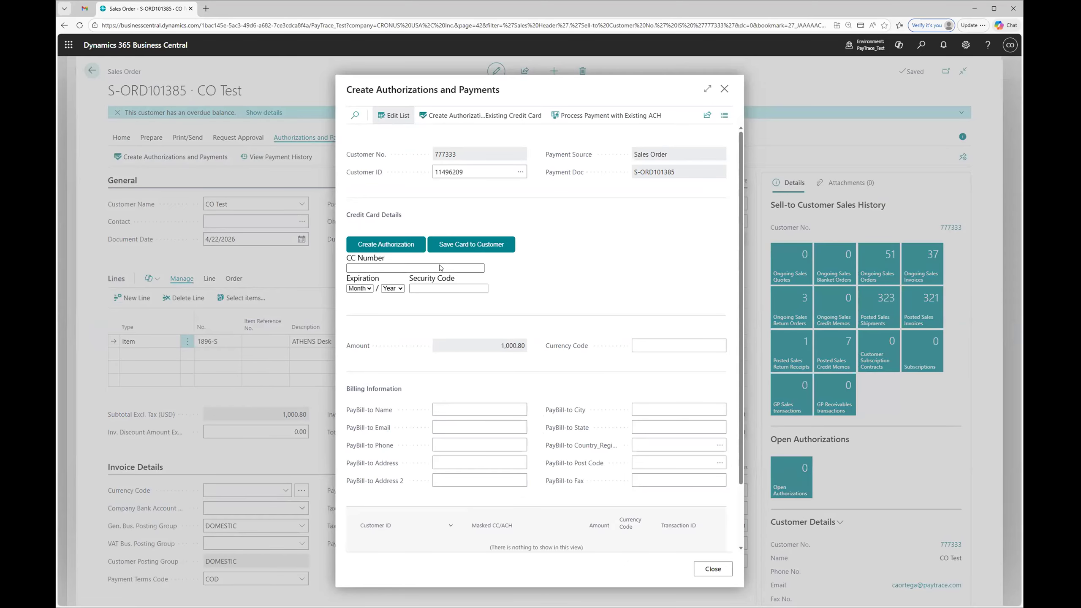
{"action": "left_click", "coordinate": [523, 177]}
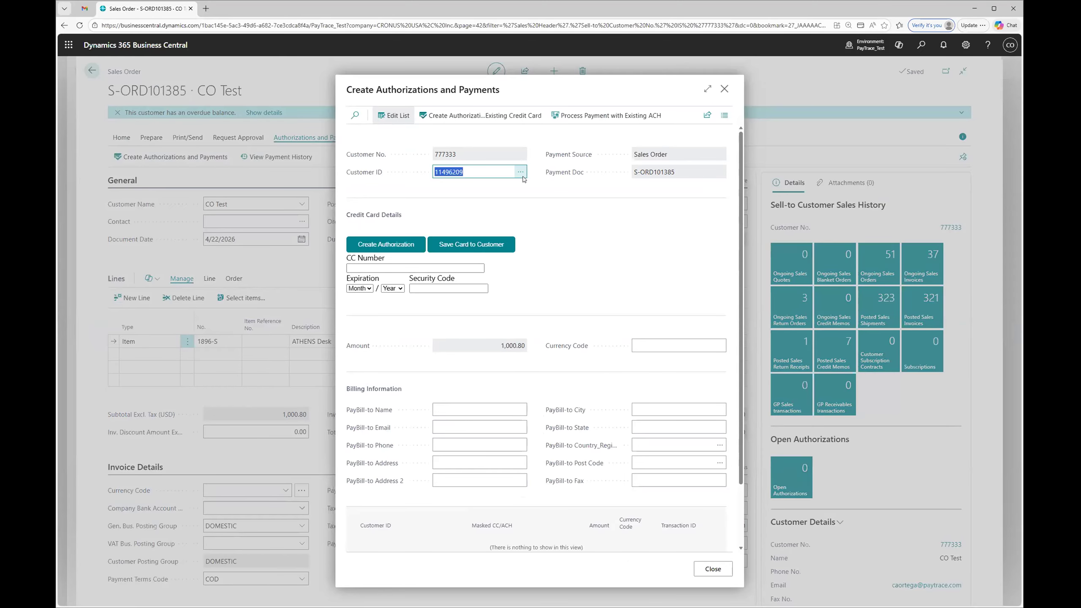
{"action": "left_click", "coordinate": [522, 175]}
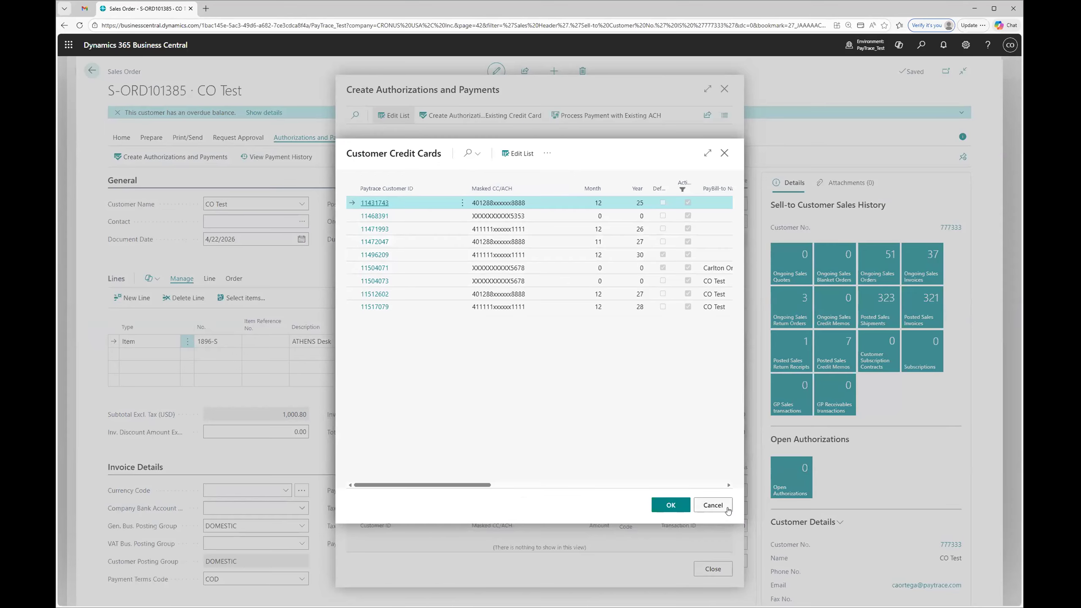
{"action": "left_click", "coordinate": [713, 505]}
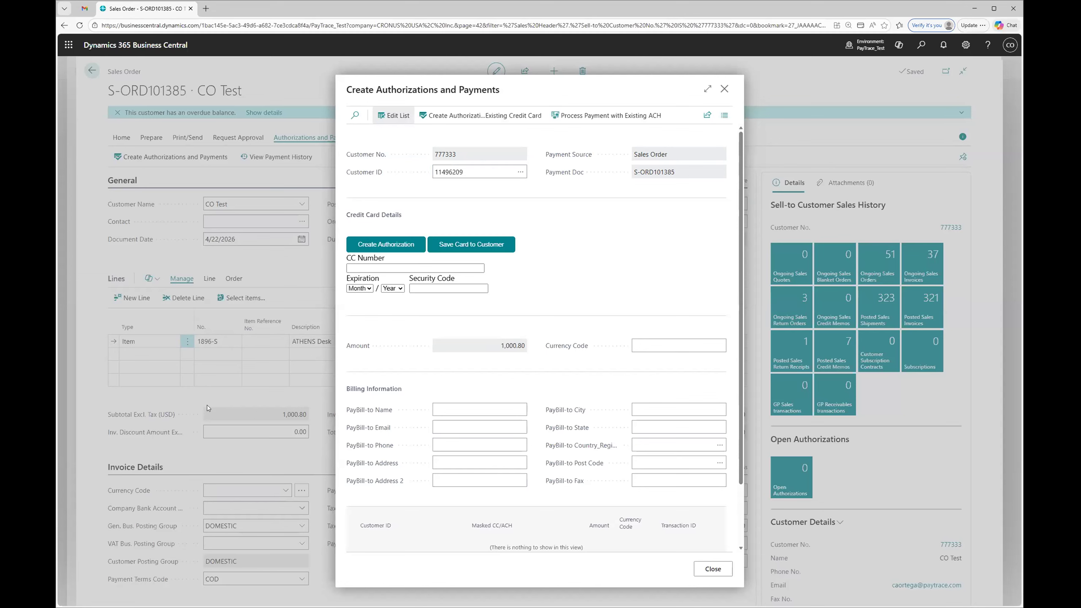
{"action": "left_click", "coordinate": [724, 91]}
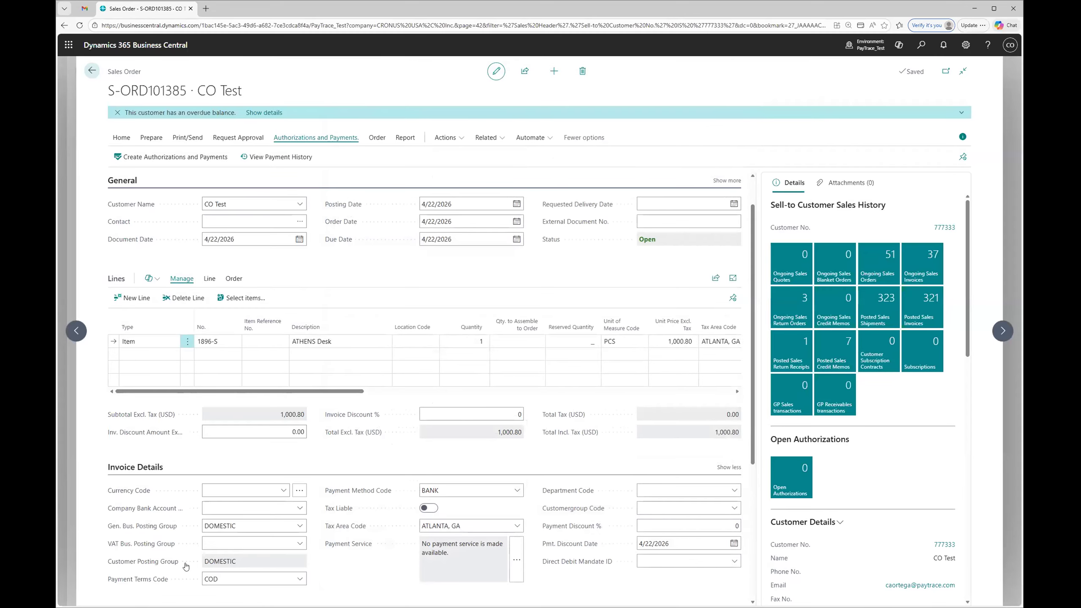
Step: Check the order's Payment Terms Code and post the sales order with the Ship and Invoice option
{"action": "scroll", "coordinate": [243, 550], "scroll_direction": "down", "scroll_amount": 1}
{"action": "left_click", "coordinate": [252, 535]}
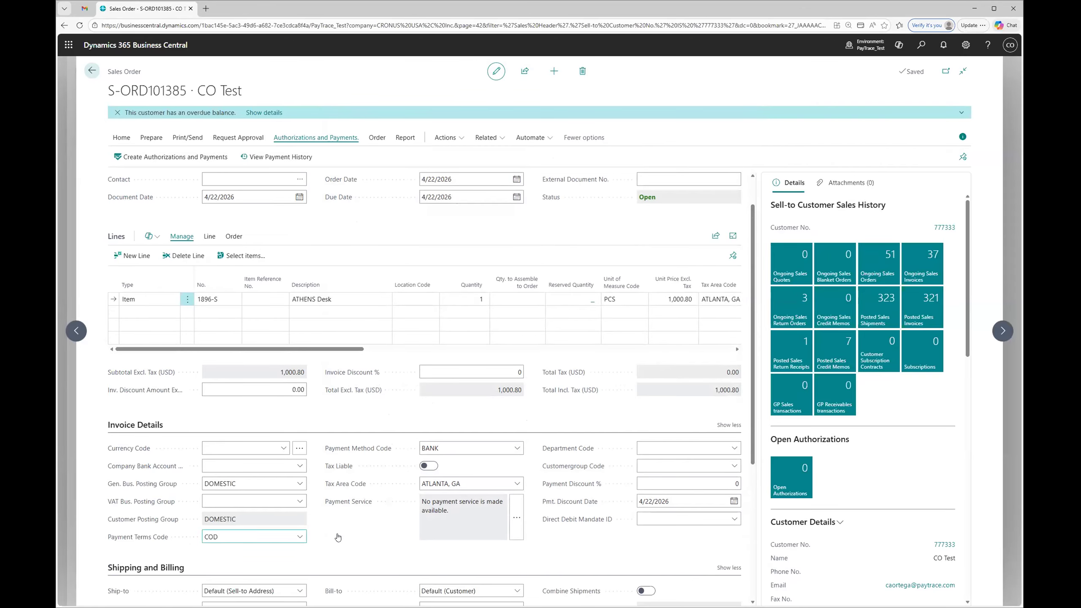
{"action": "scroll", "coordinate": [336, 539], "scroll_direction": "up", "scroll_amount": 1}
{"action": "left_click", "coordinate": [122, 137]}
{"action": "left_click", "coordinate": [125, 157]}
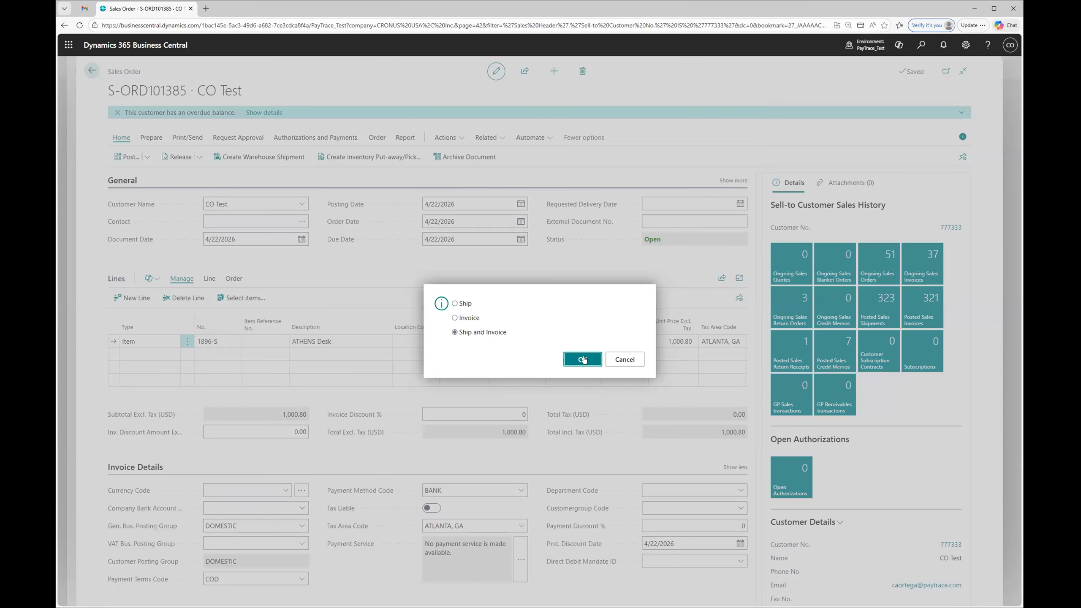
{"action": "left_click", "coordinate": [582, 359]}
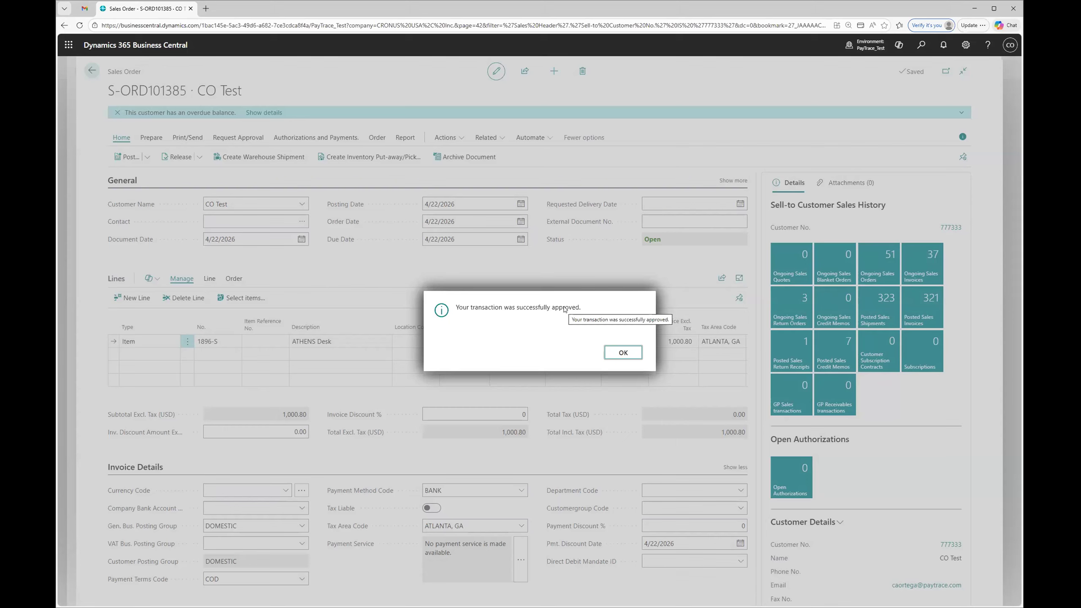
Step: Acknowledge the payment transaction and Client Portal messages, and open the posted sales invoice
{"action": "left_click", "coordinate": [623, 353]}
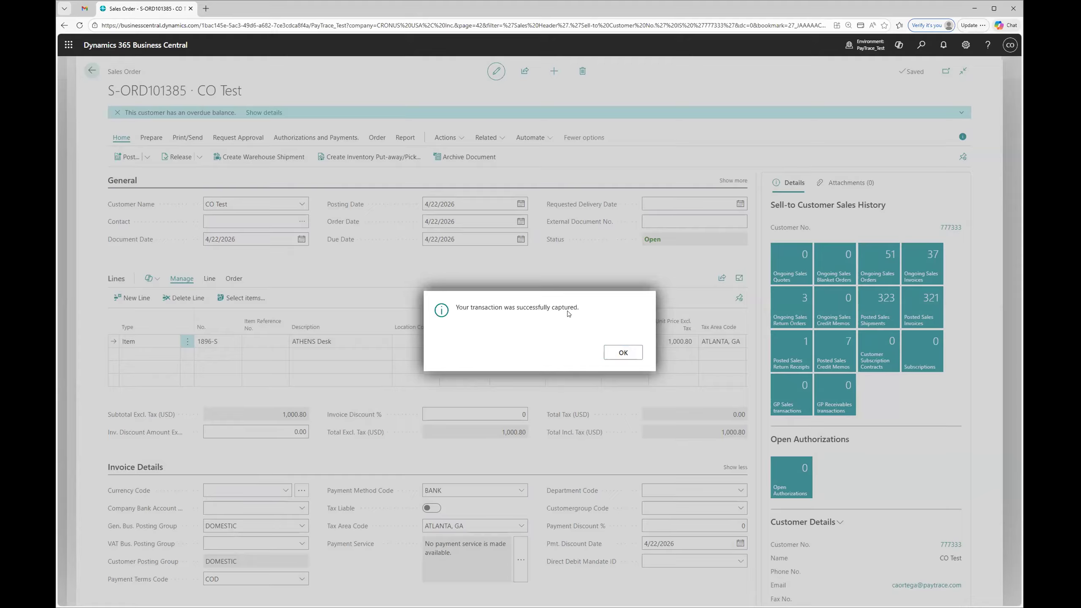
{"action": "left_click", "coordinate": [623, 352]}
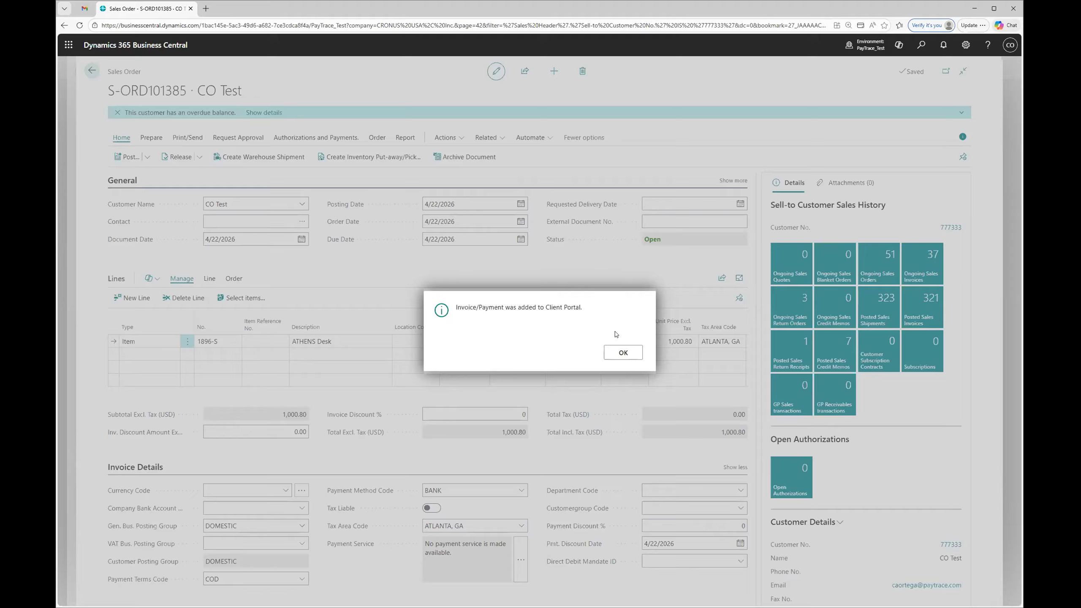
{"action": "left_click", "coordinate": [617, 352]}
{"action": "left_click", "coordinate": [582, 357]}
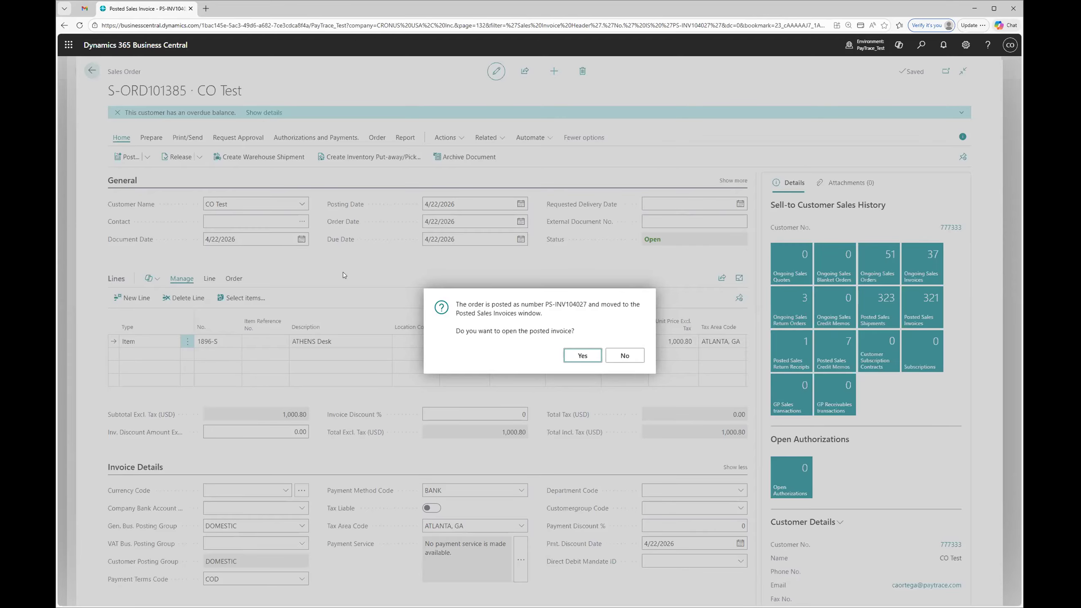
{"action": "key", "text": "Return"}
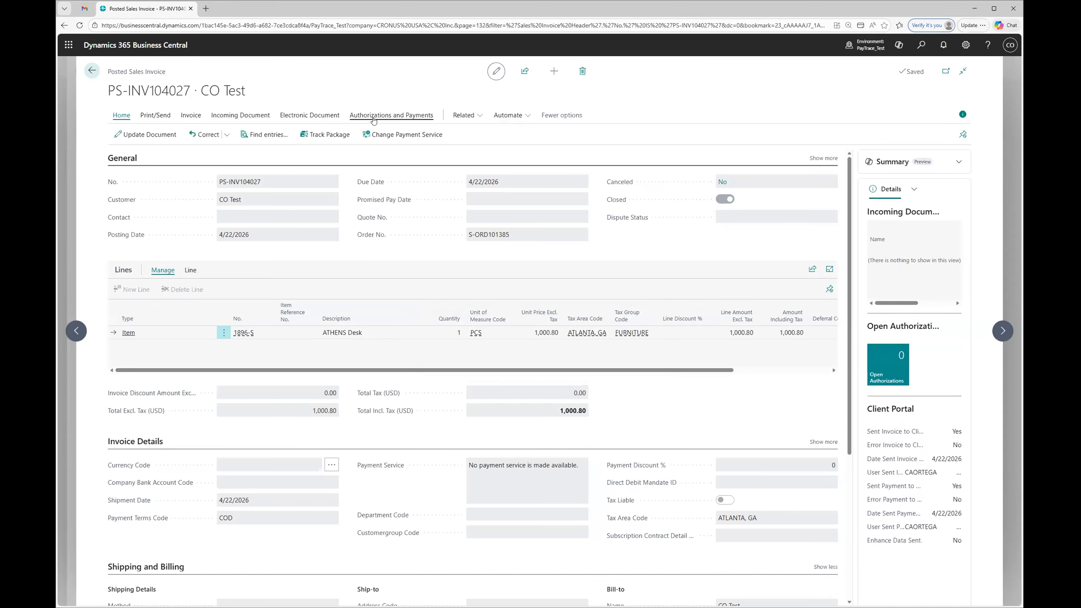
Step: Examine the posted invoice's payment history, including the transaction status, payment entry and Client Portal columns
{"action": "left_click", "coordinate": [374, 120]}
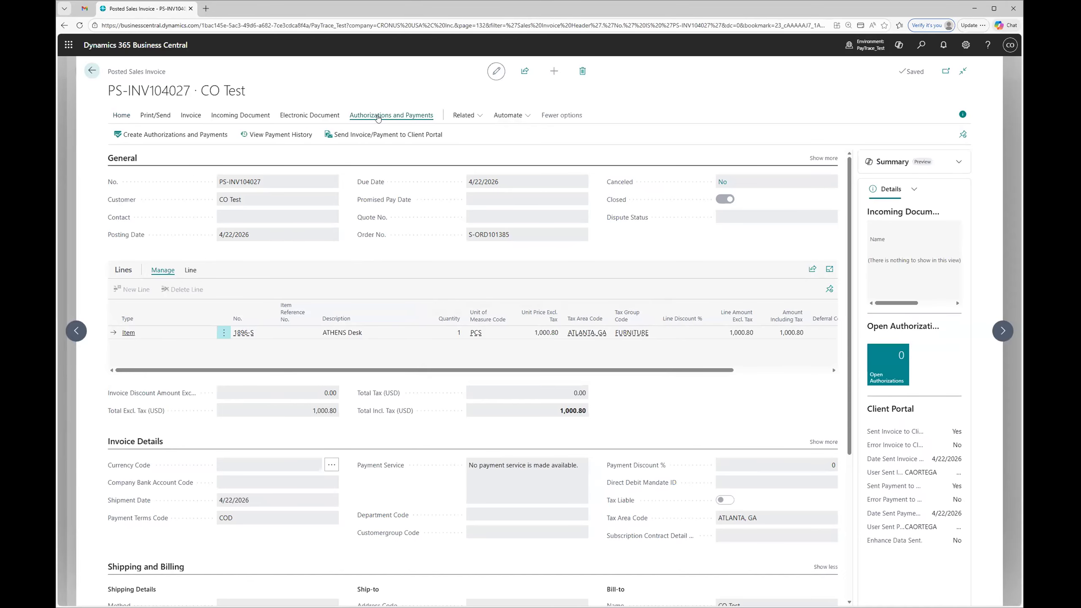
{"action": "left_click", "coordinate": [273, 135]}
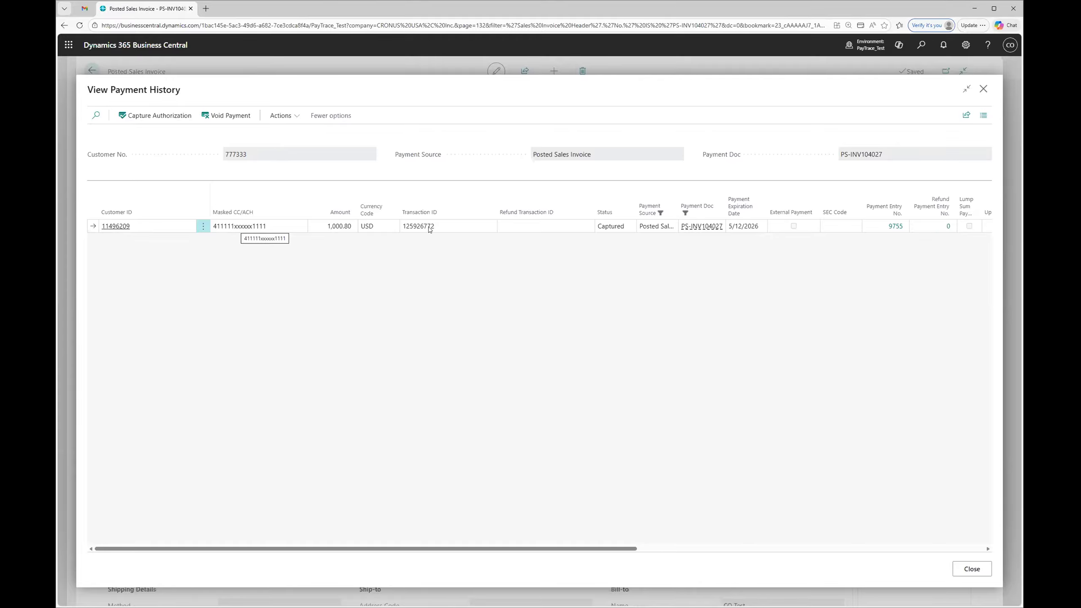
{"action": "left_click_drag", "start_coordinate": [616, 548], "coordinate": [743, 550]}
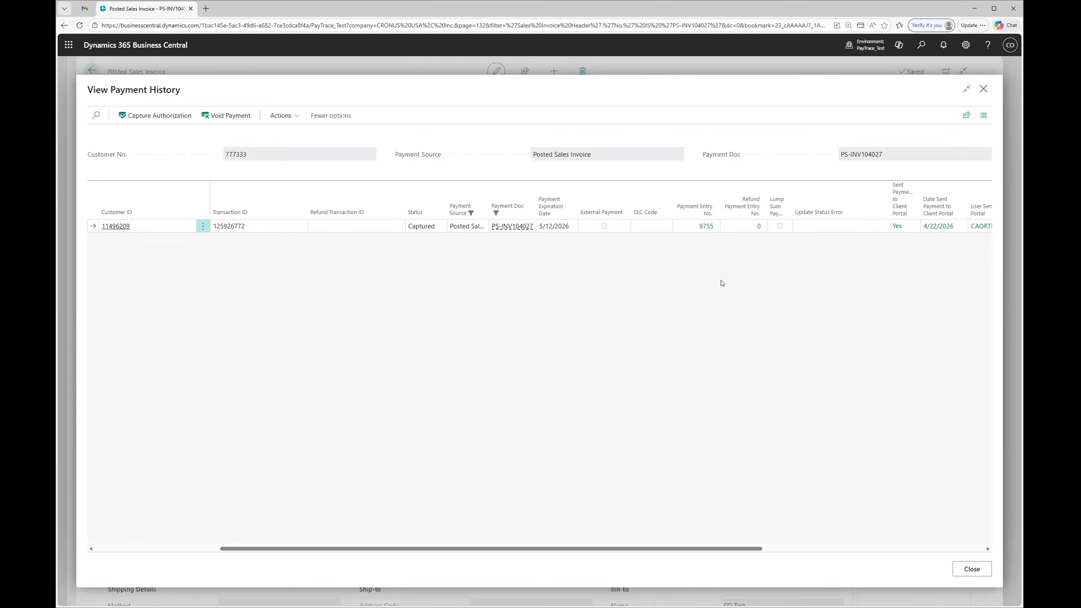
Step: Inspect the customer ledger entry behind the payment and its related entries, and return to the customer card
{"action": "left_click", "coordinate": [705, 227]}
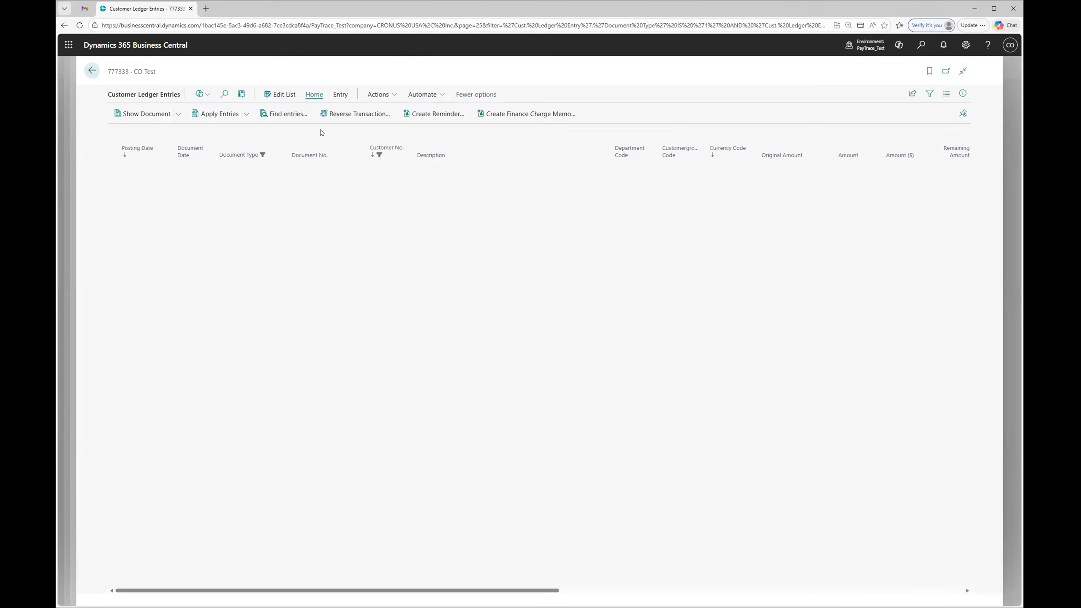
{"action": "left_click", "coordinate": [288, 114]}
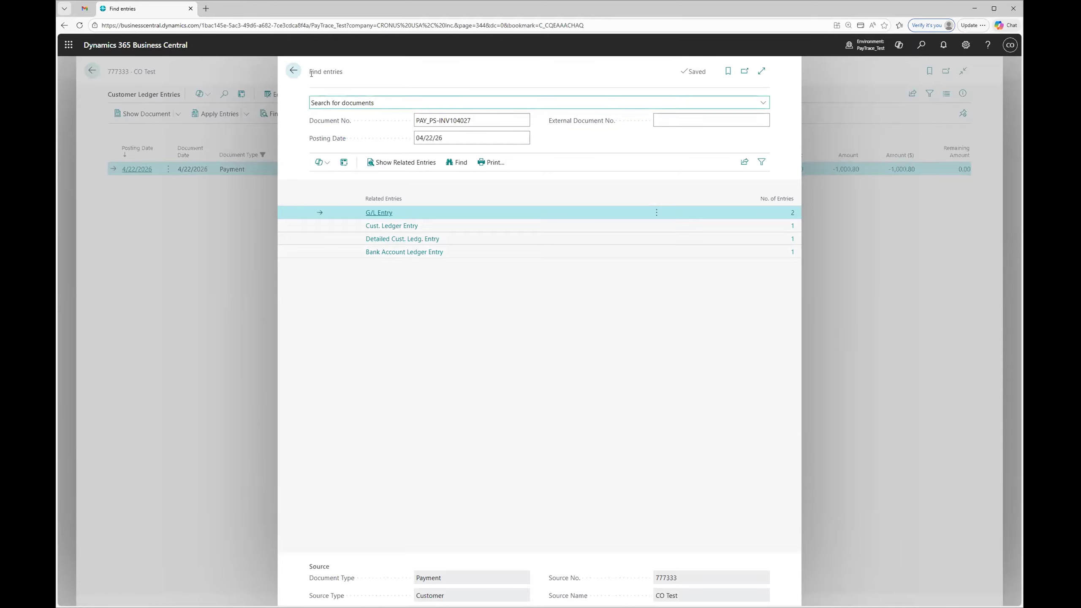
{"action": "left_click", "coordinate": [294, 71]}
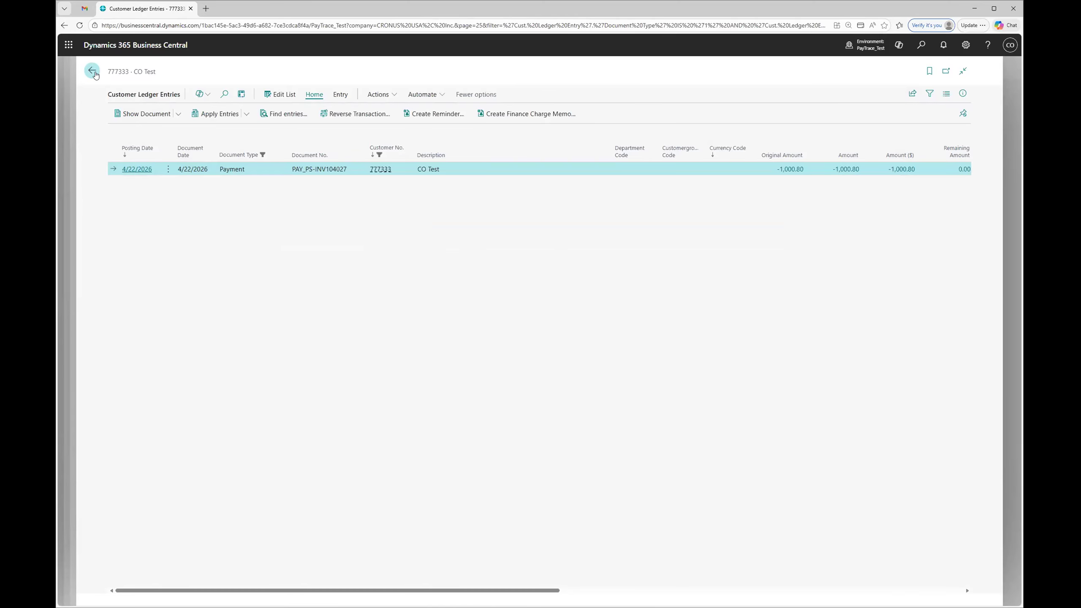
{"action": "left_click", "coordinate": [92, 71]}
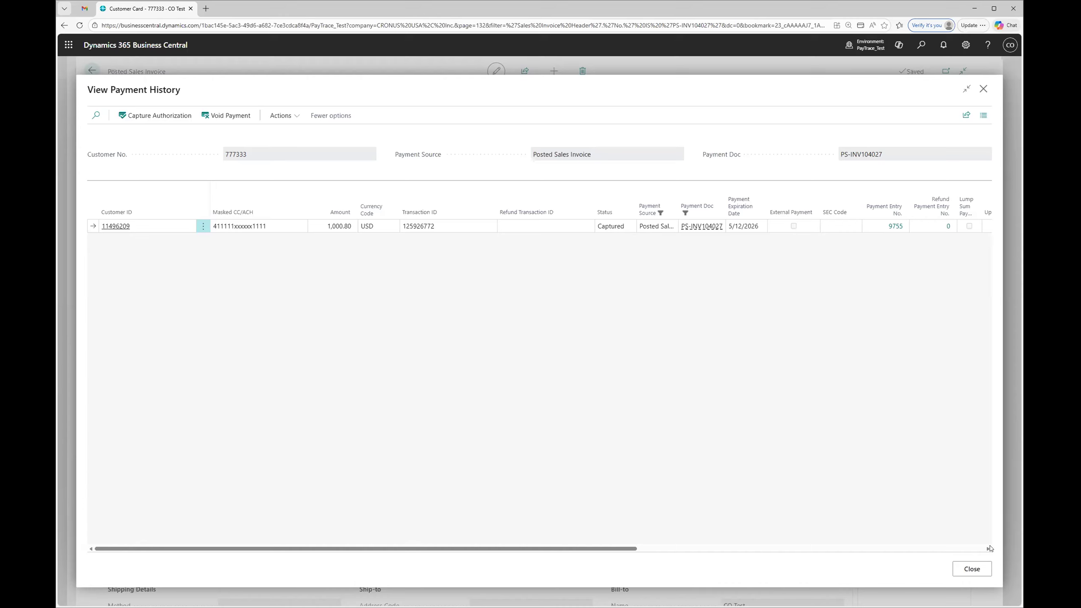
{"action": "left_click", "coordinate": [972, 569]}
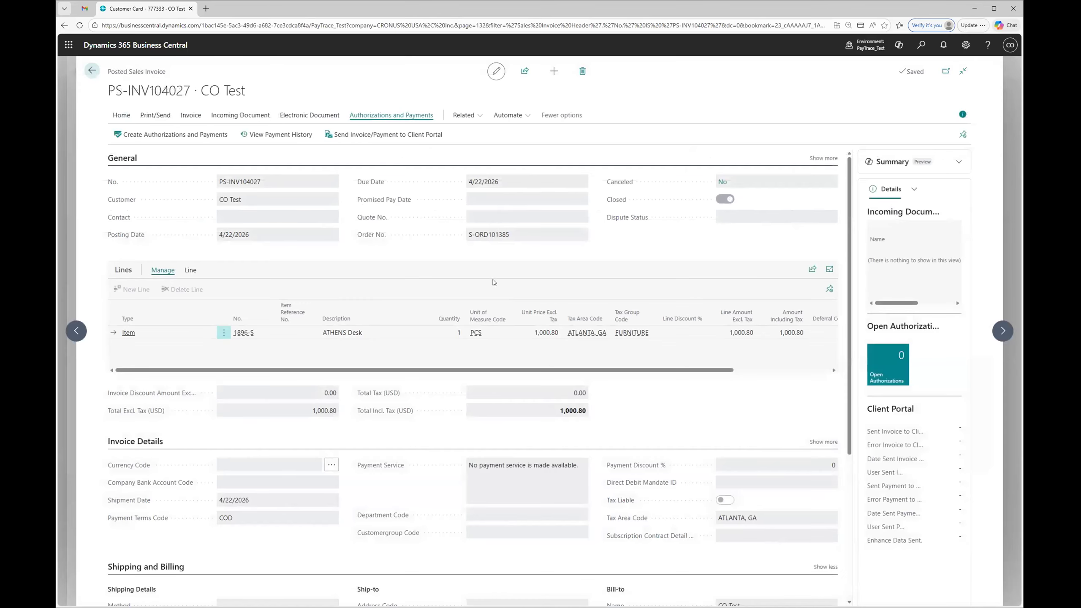
{"action": "left_click", "coordinate": [93, 76]}
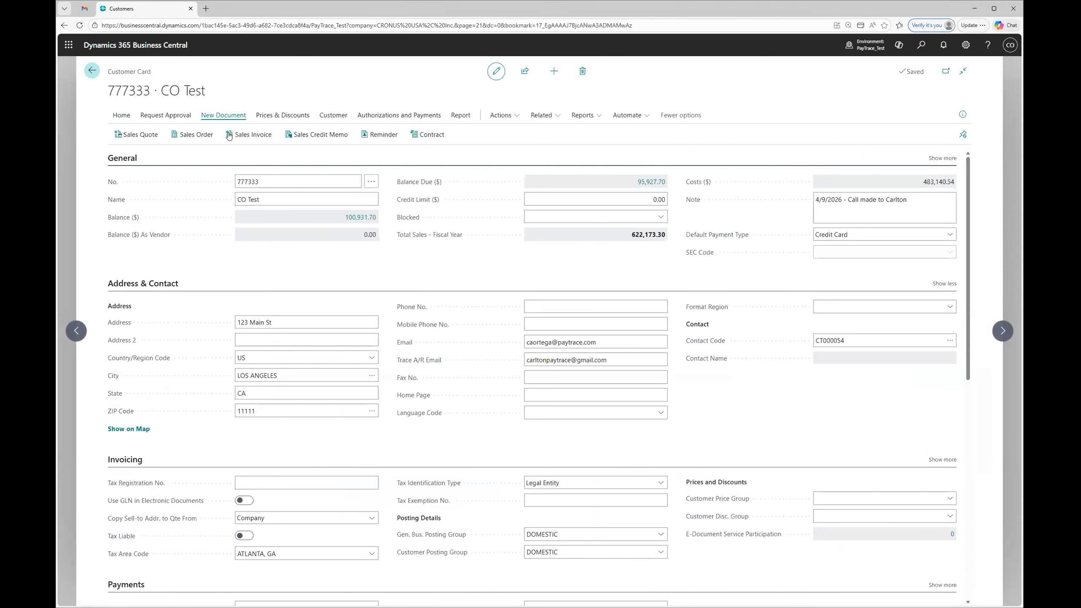
Step: Create a new sales order from the customer card with an item line for ATHENS Desk (1896-S), quantity 2
{"action": "left_click", "coordinate": [194, 137]}
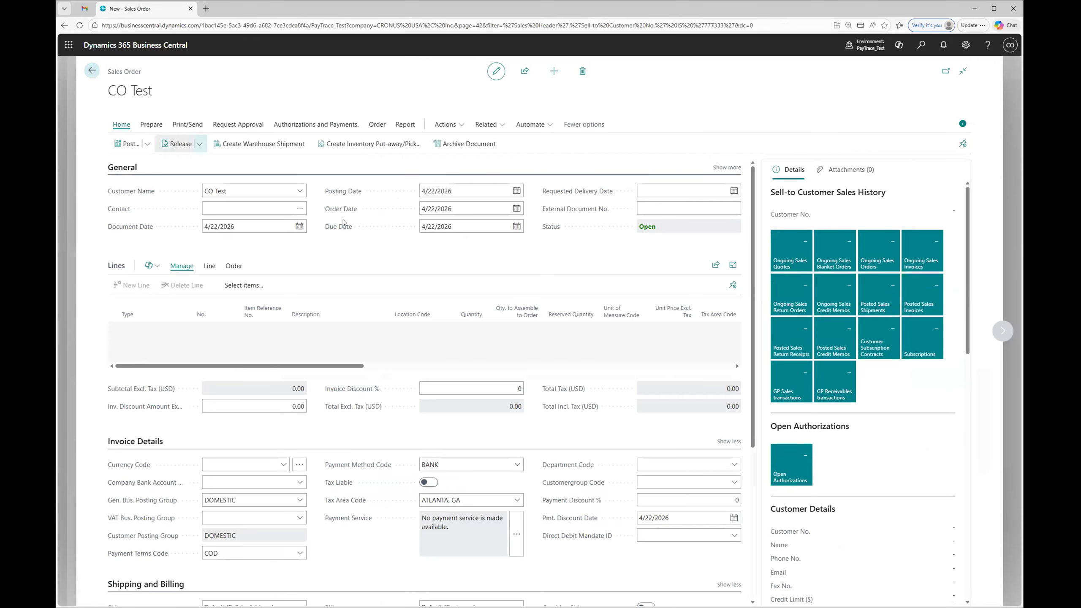
{"action": "left_click", "coordinate": [361, 326]}
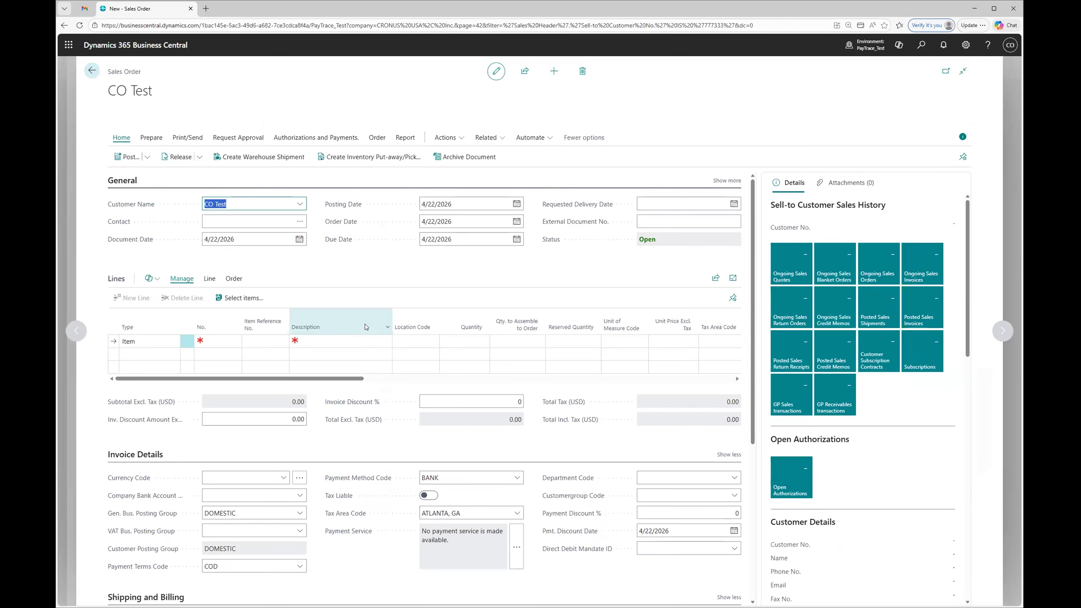
{"action": "left_click", "coordinate": [384, 343]}
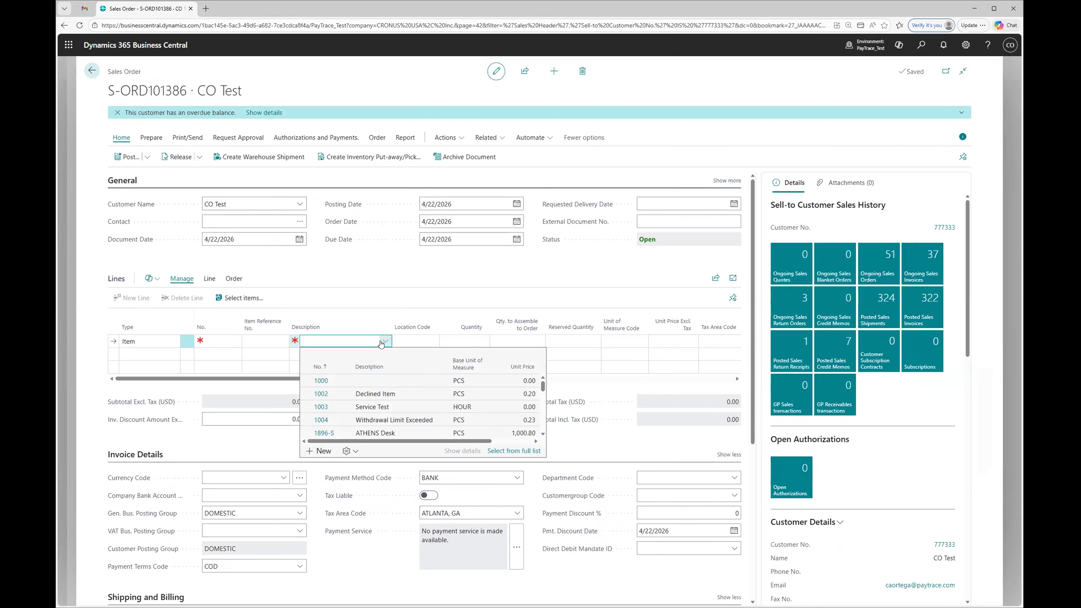
{"action": "left_click", "coordinate": [381, 344]}
{"action": "left_click", "coordinate": [384, 343]}
{"action": "left_click", "coordinate": [385, 435]}
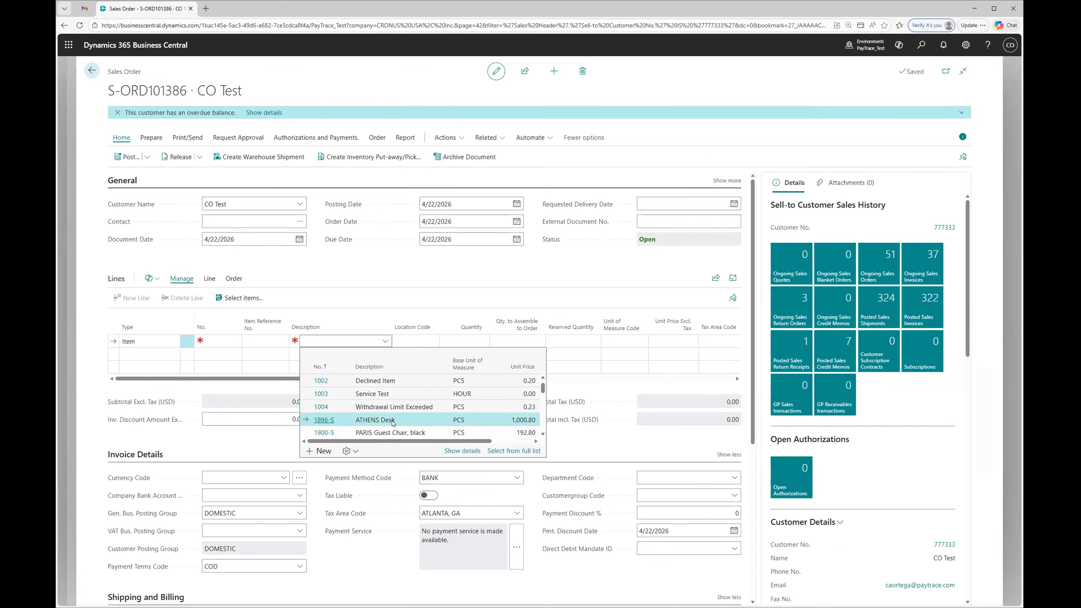
{"action": "left_click", "coordinate": [392, 421]}
{"action": "left_click", "coordinate": [458, 342]}
{"action": "type", "text": "2"}
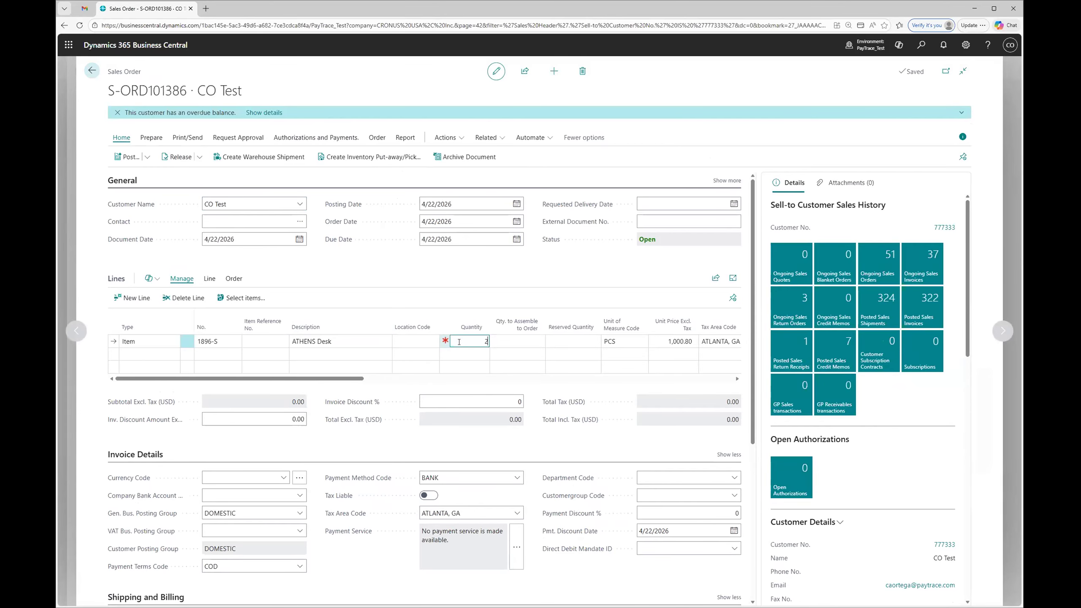
{"action": "left_click", "coordinate": [310, 458]}
Step: Set the order's Payment Terms Code to 30 DAYS and post it with the Ship and Invoice option
{"action": "left_click", "coordinate": [301, 580]}
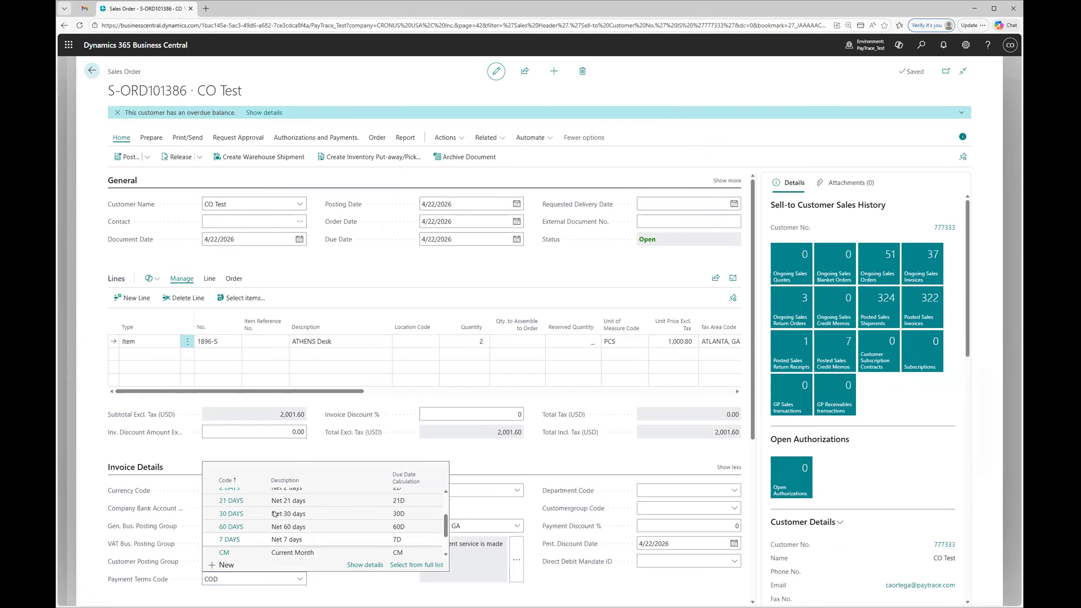
{"action": "left_click", "coordinate": [262, 517]}
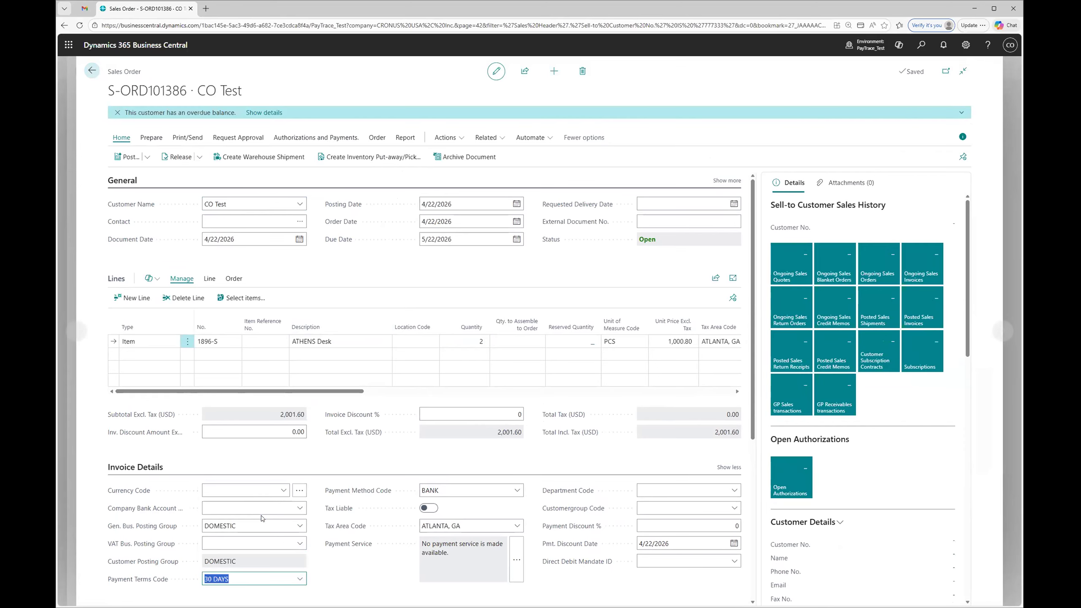
{"action": "left_click", "coordinate": [128, 156]}
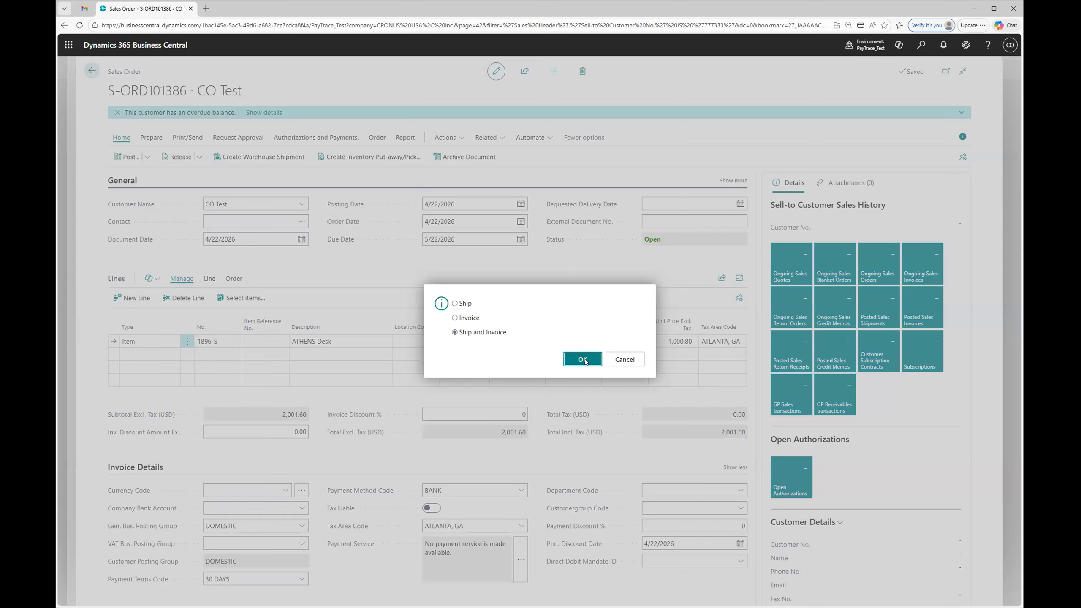
{"action": "left_click", "coordinate": [583, 359]}
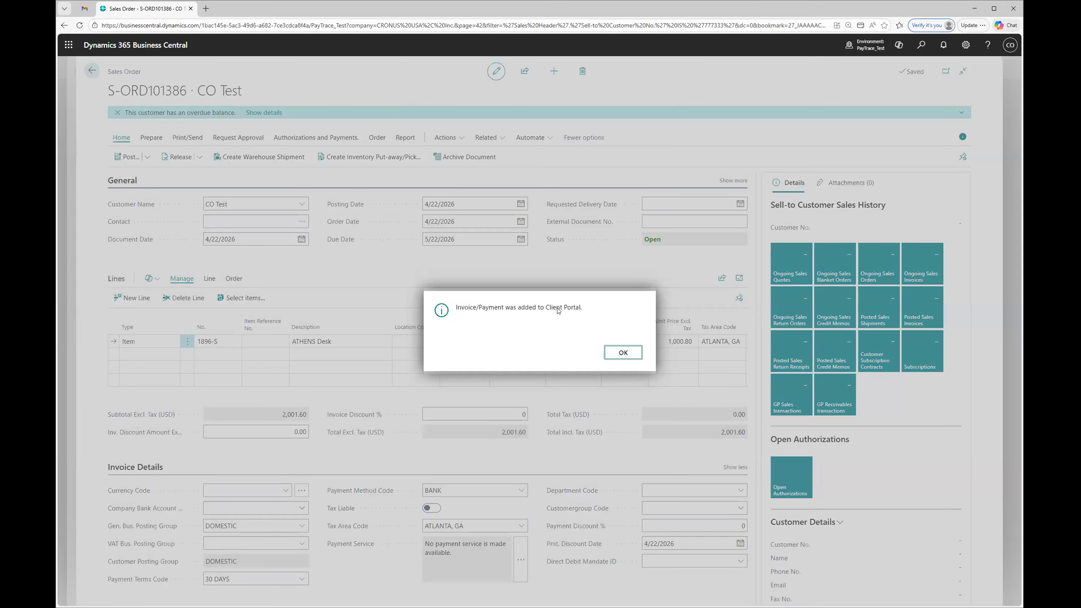
{"action": "left_click", "coordinate": [628, 354]}
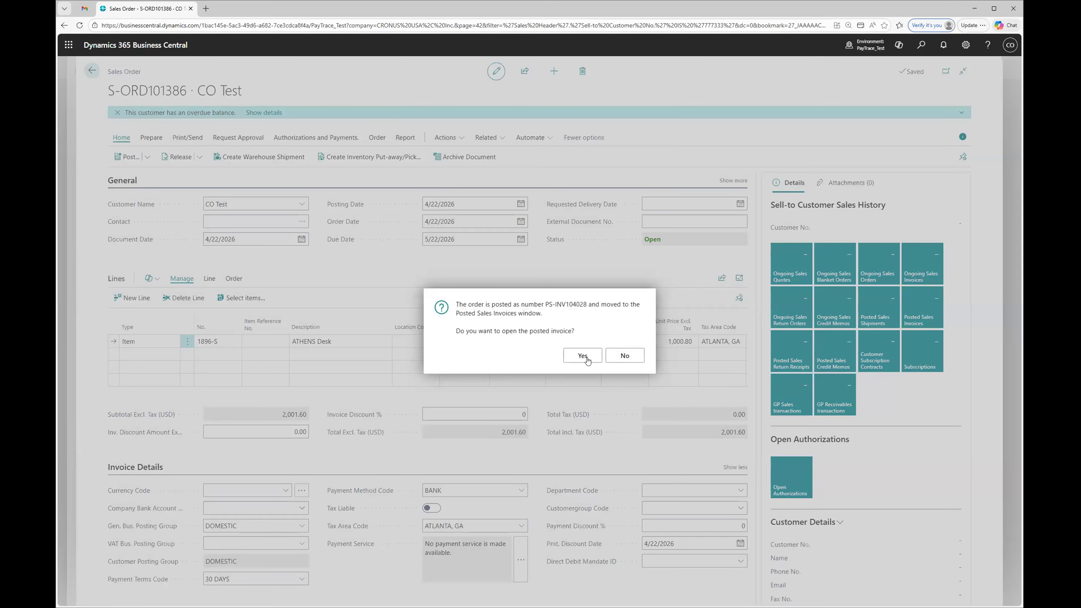
Step: Open the posted sales invoice and view its payment history
{"action": "left_click", "coordinate": [583, 356]}
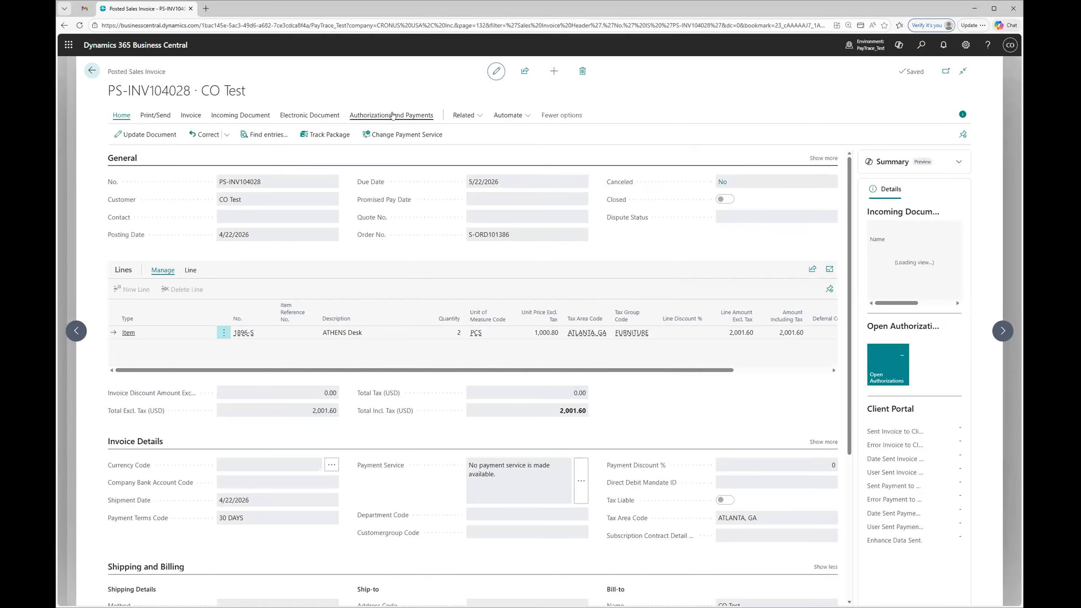
{"action": "left_click", "coordinate": [392, 115]}
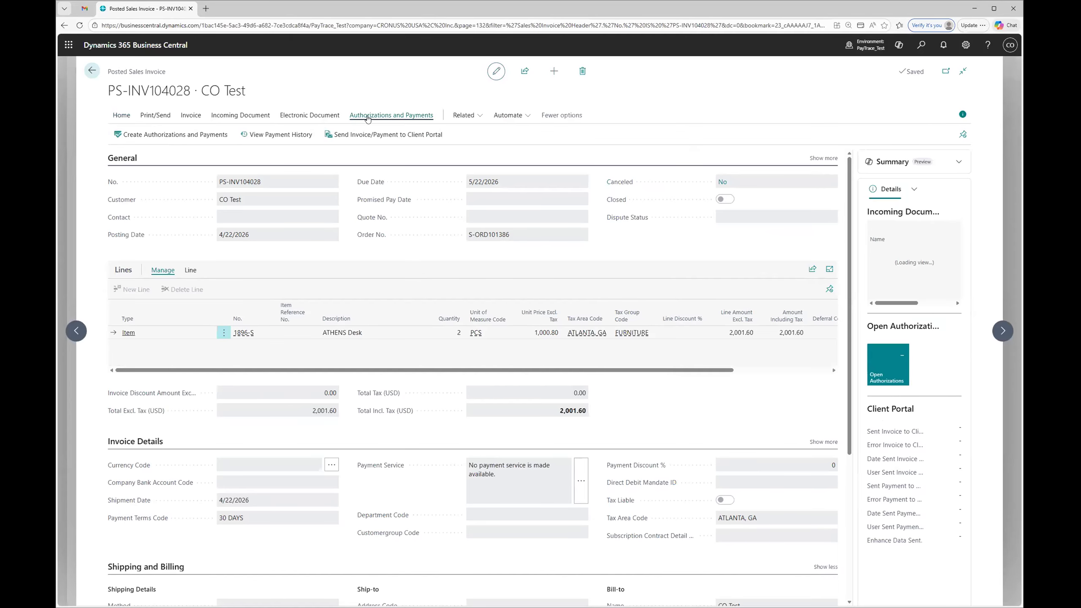
{"action": "left_click", "coordinate": [280, 138]}
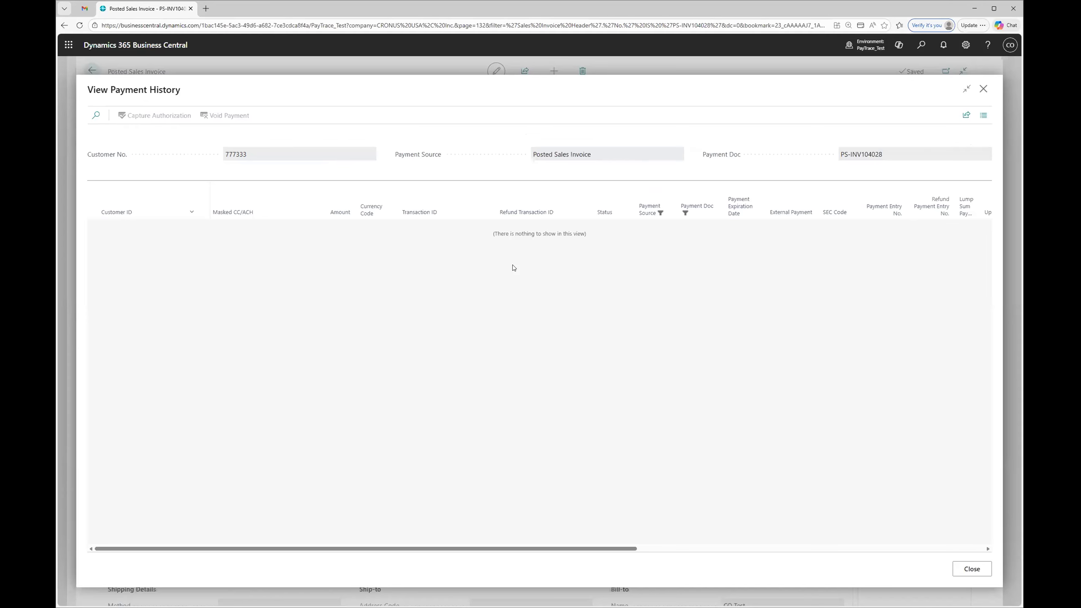
Step: Switch to Gmail and open the newest payment request email from BC Testing Company to review the invoice details
{"action": "left_click", "coordinate": [85, 8]}
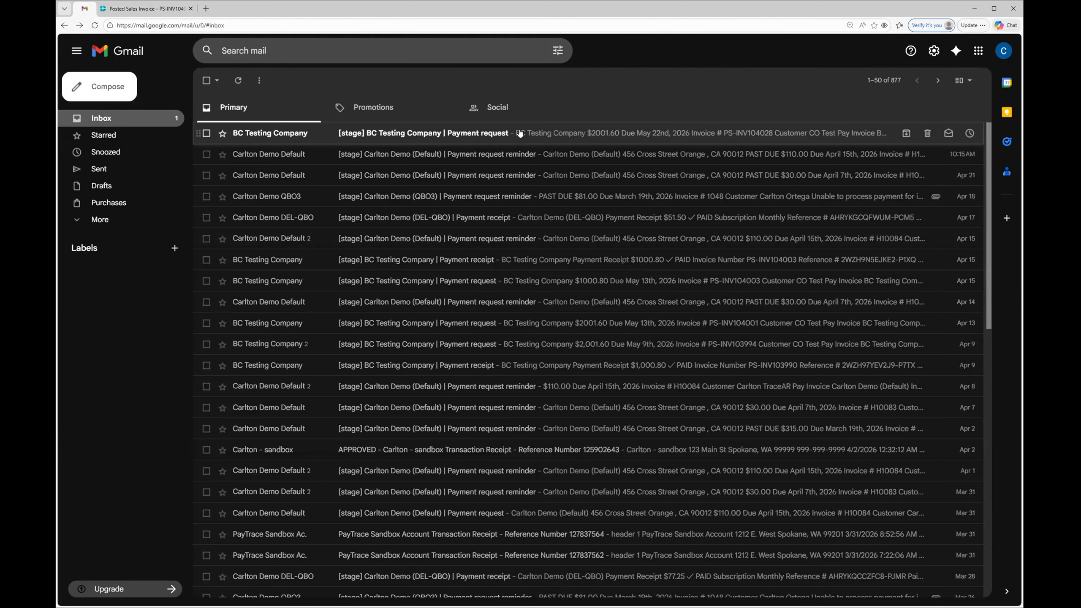
{"action": "left_click", "coordinate": [520, 133]}
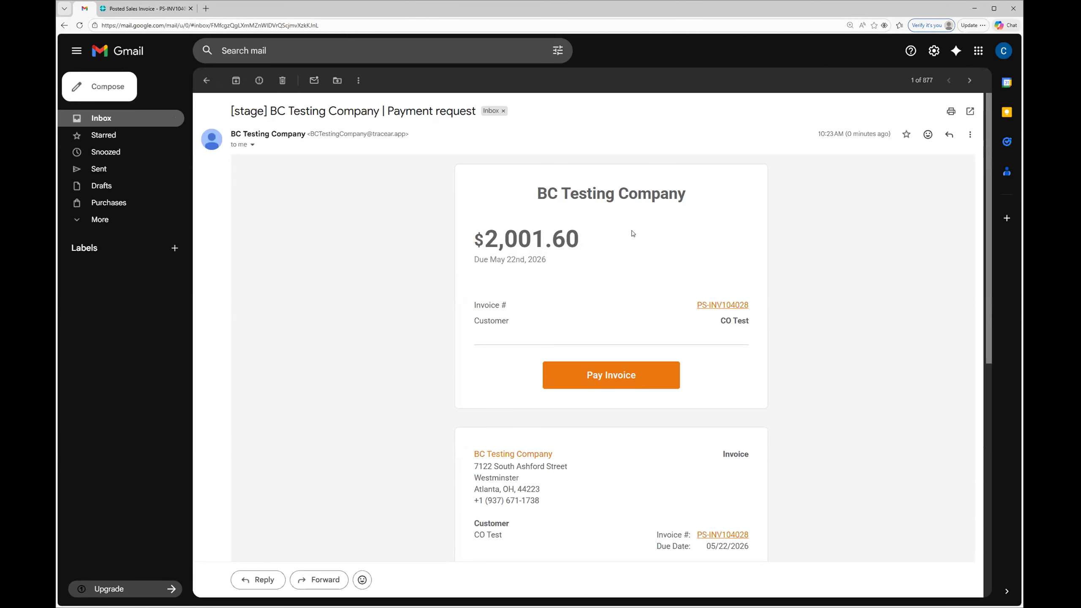
{"action": "scroll", "coordinate": [638, 234], "scroll_direction": "down", "scroll_amount": 1}
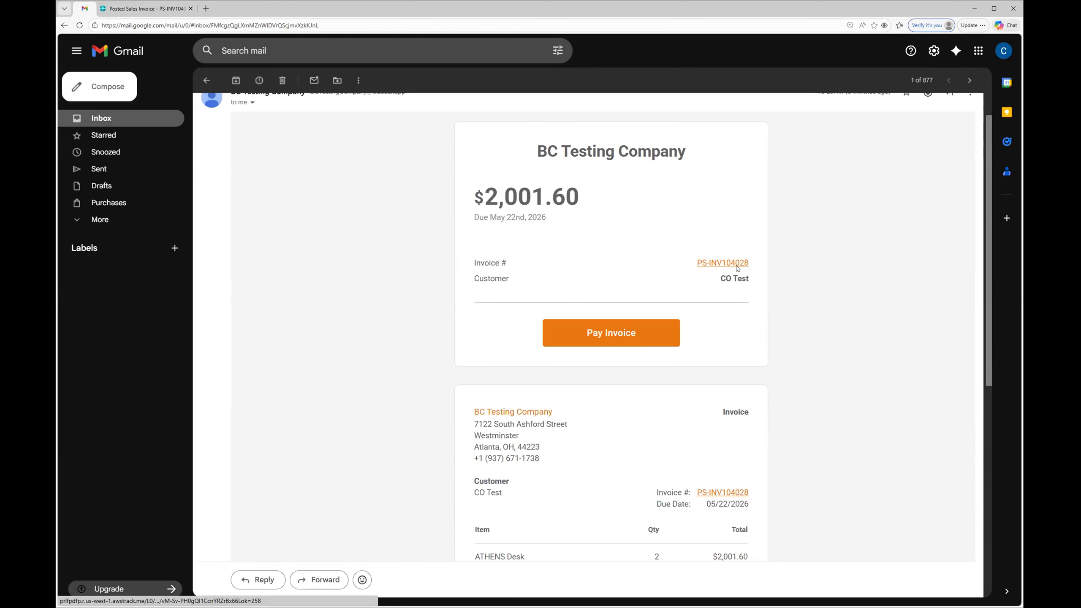
Step: Compare the payment request's invoice number with the Payment Doc in Business Central's payment history, and return to the email in Gmail
{"action": "left_click", "coordinate": [154, 9]}
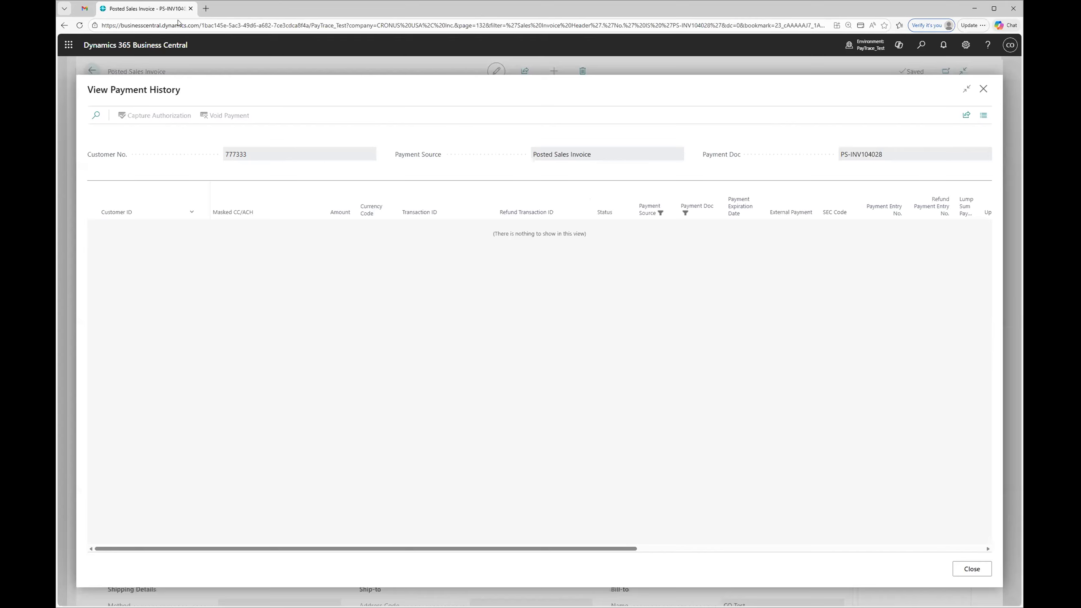
{"action": "left_click_drag", "start_coordinate": [870, 158], "coordinate": [883, 156]}
{"action": "left_click", "coordinate": [84, 8]}
{"action": "scroll", "coordinate": [876, 179], "scroll_direction": "up", "scroll_amount": 1}
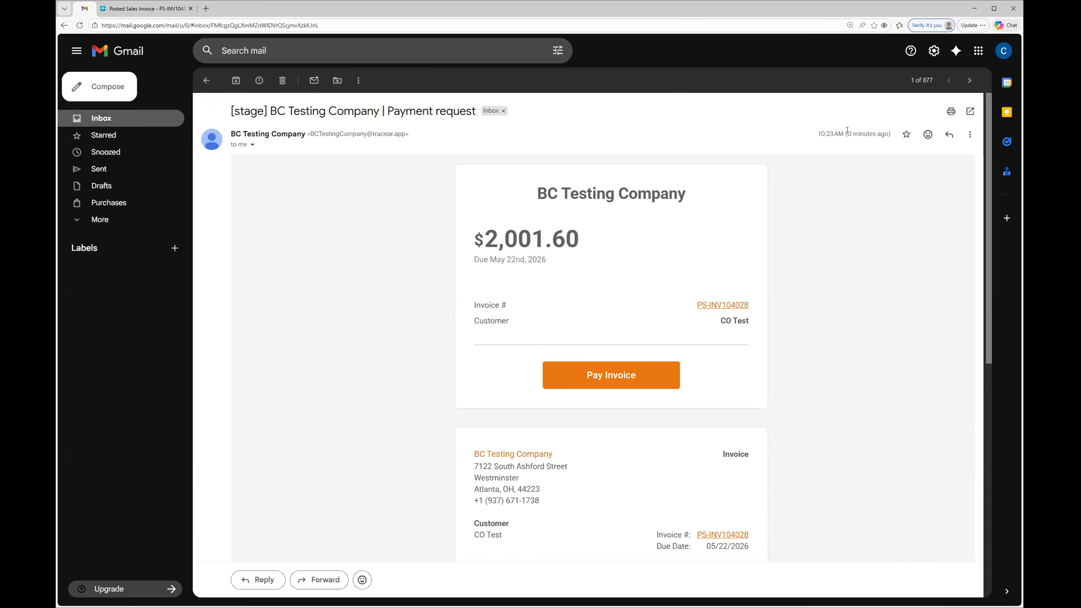
Step: Open the invoice's online payment page from the email and start its payment to bring up the payment method choices
{"action": "scroll", "coordinate": [490, 441], "scroll_direction": "down", "scroll_amount": 4}
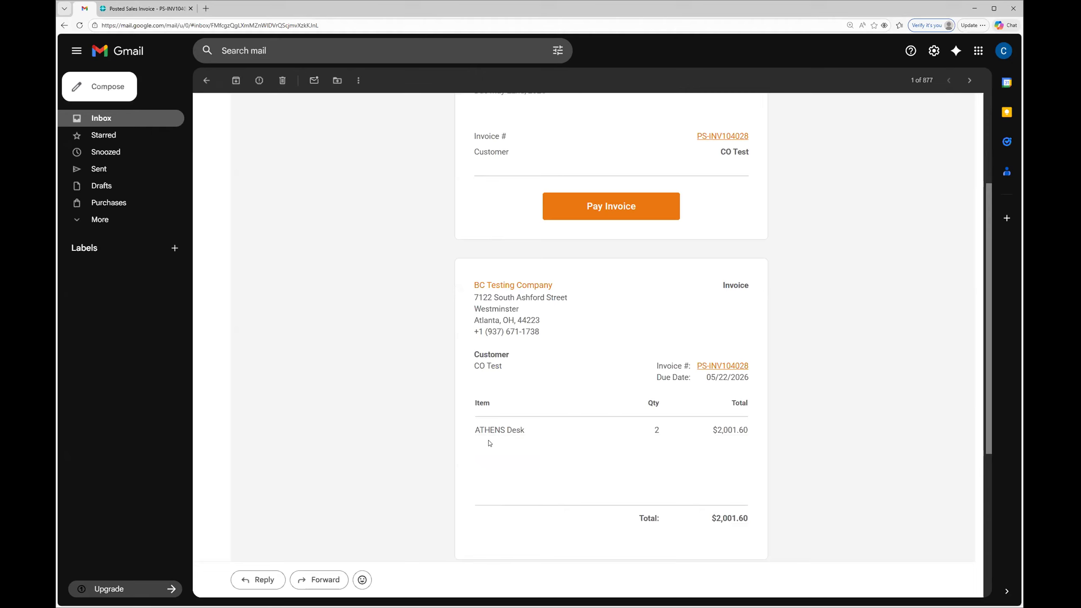
{"action": "left_click", "coordinate": [613, 207]}
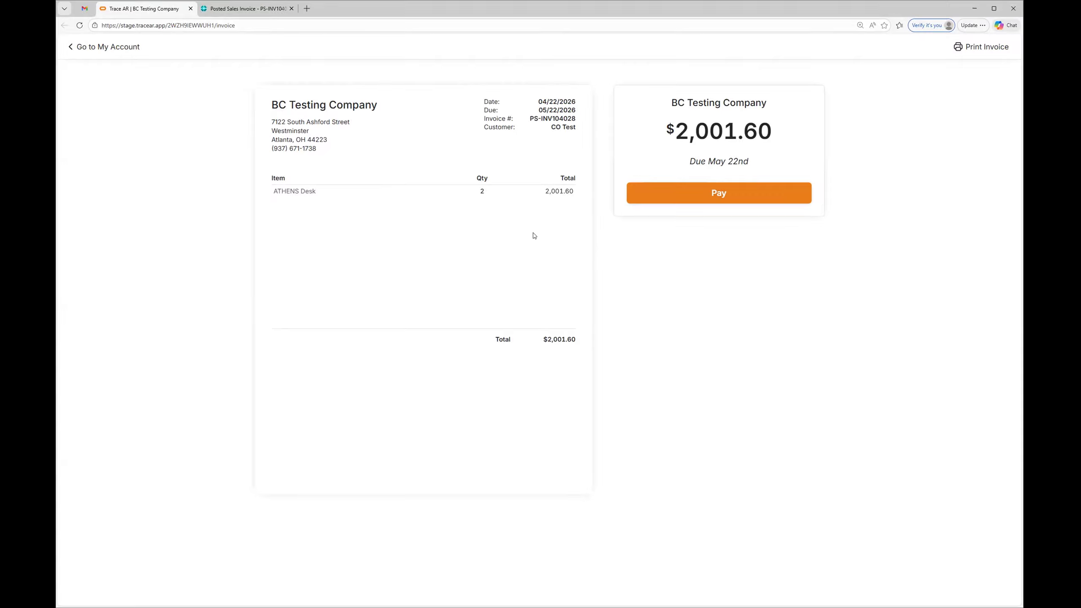
{"action": "left_click", "coordinate": [718, 195]}
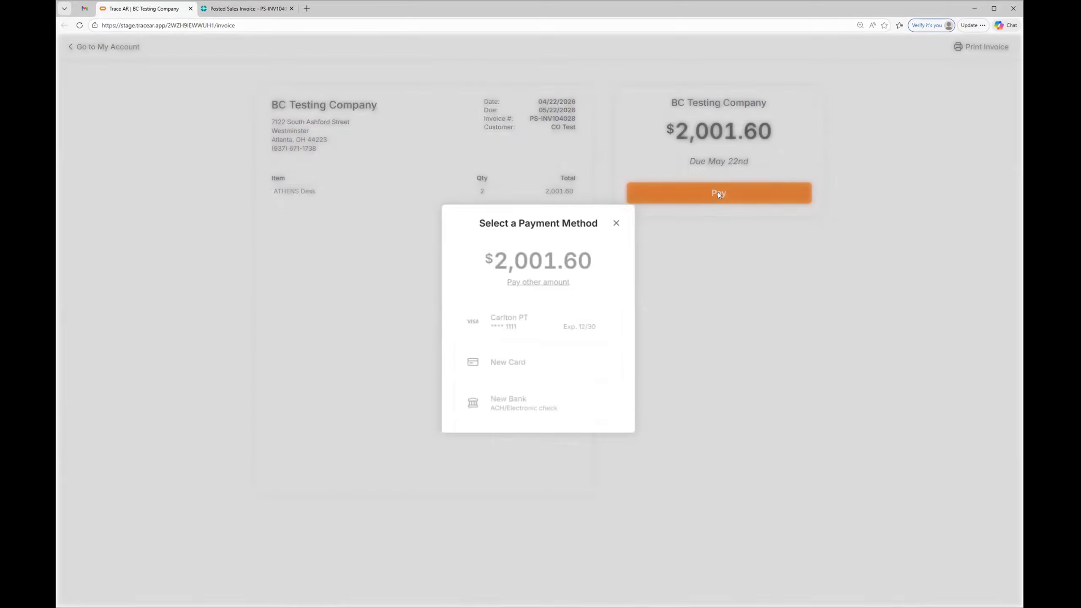